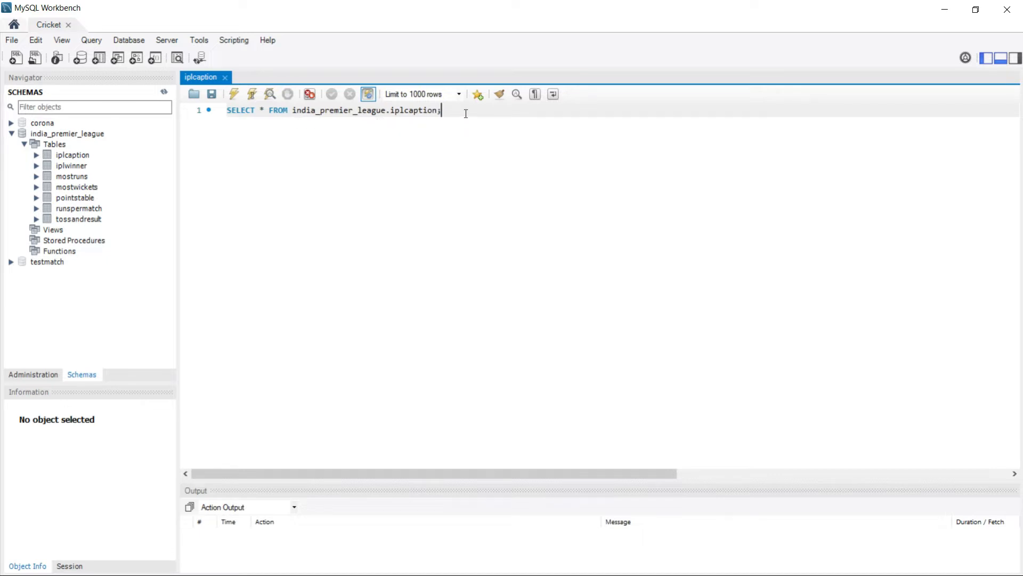
# Run the SELECT * FROM india_premier_league.iplcaption query for 8 captain rows, then minimize Workbench.
pyautogui.moveTo(466, 114); pyautogui.dragTo(224, 113)
pyautogui.click(234, 93)
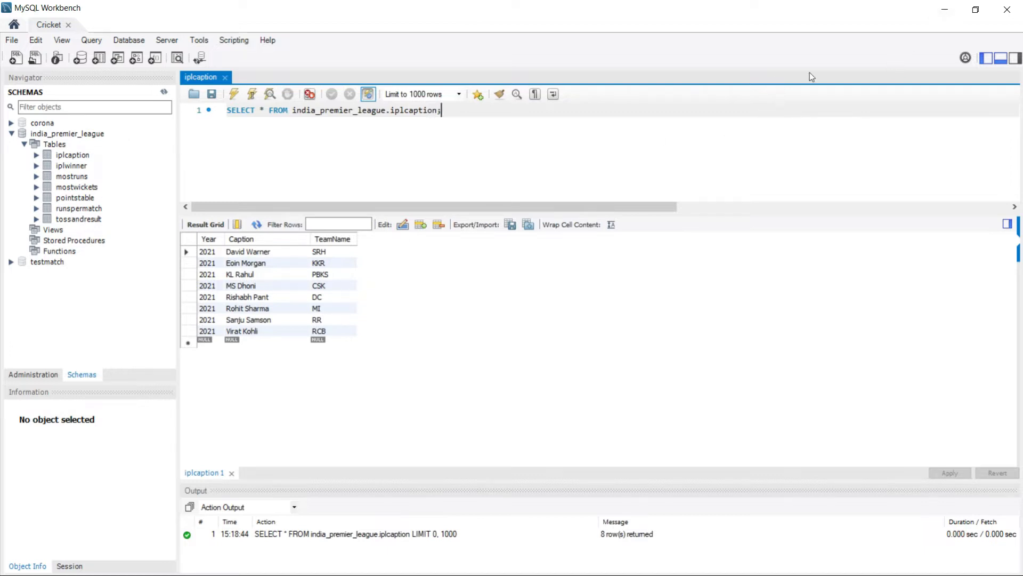
pyautogui.click(944, 9)
# Copy the Connector/J download URL from Step1 of the DatabaseSteps notes and switch to Chrome.
pyautogui.moveTo(495, 575)
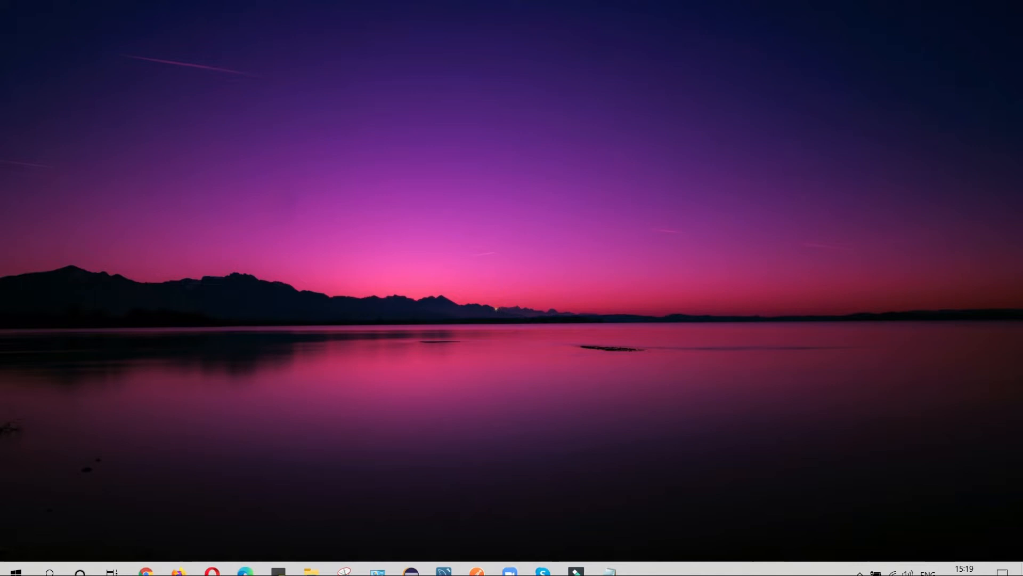
pyautogui.click(609, 563)
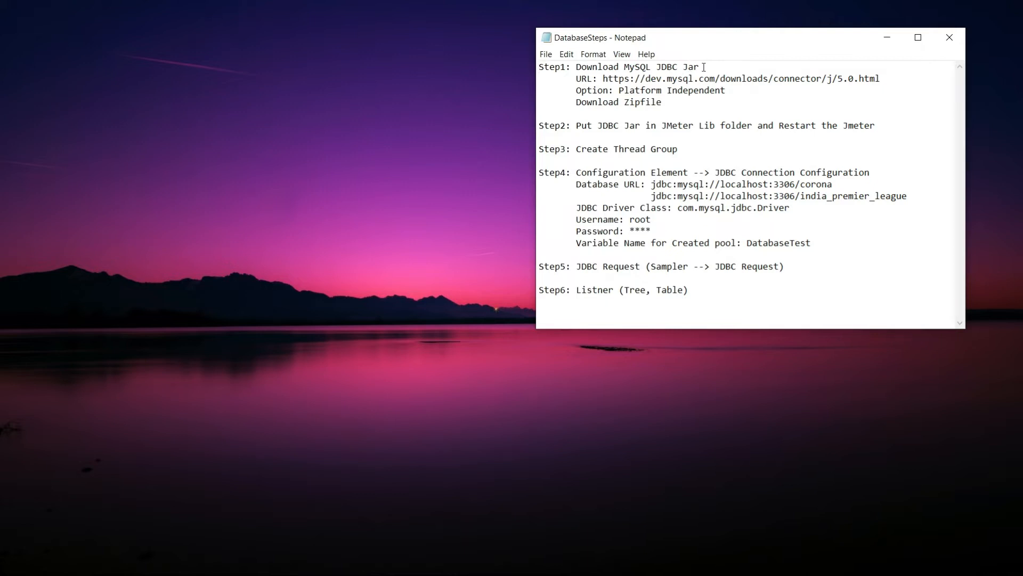
pyautogui.moveTo(604, 78); pyautogui.dragTo(883, 79)
pyautogui.hotkey('ctrl', 'c')
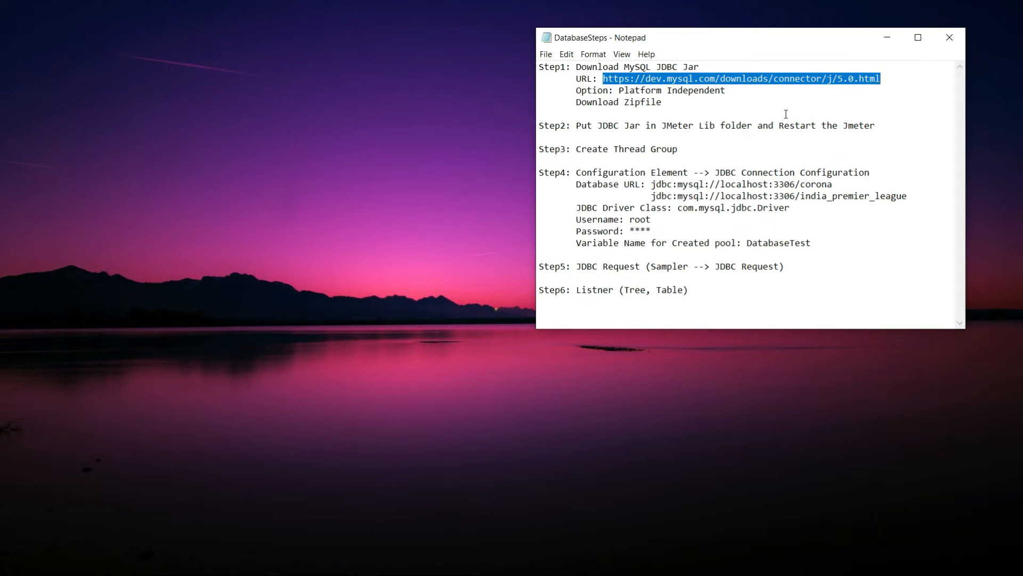
pyautogui.click(453, 173)
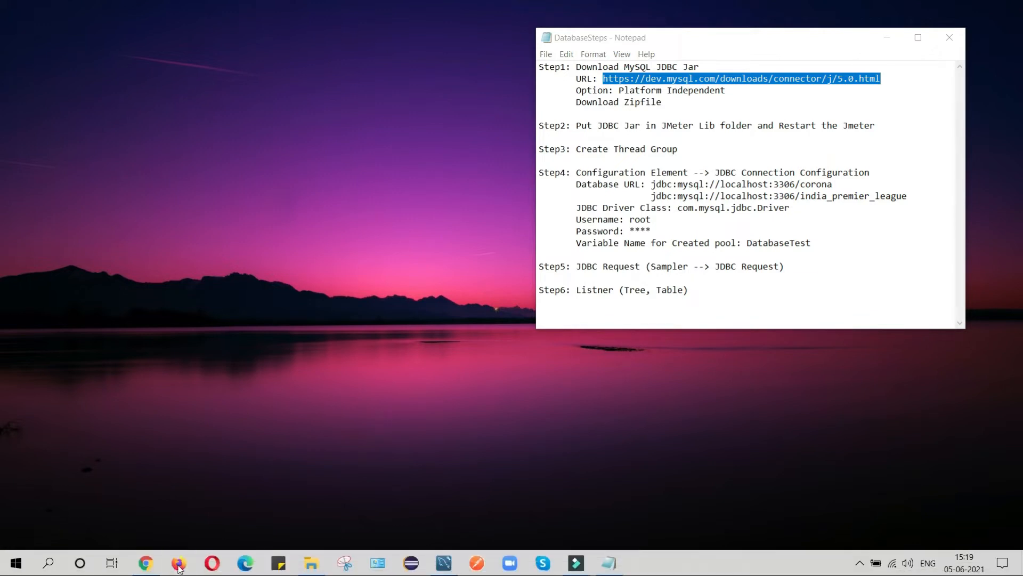
pyautogui.click(156, 561)
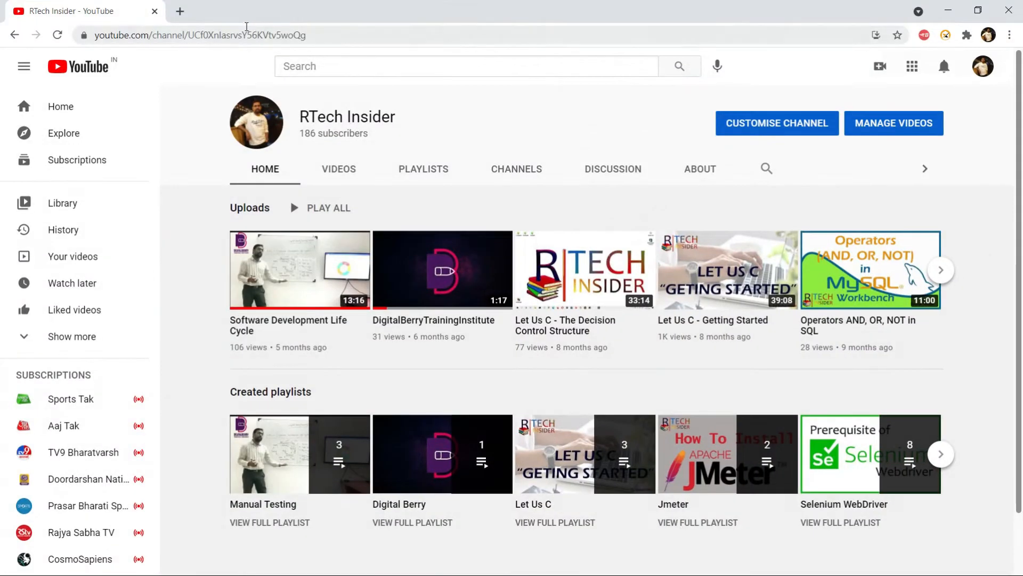
# Load the Connector/J 8.0.25 download page in a new tab and list its Platform Independent files.
pyautogui.click(180, 11)
pyautogui.click(189, 36)
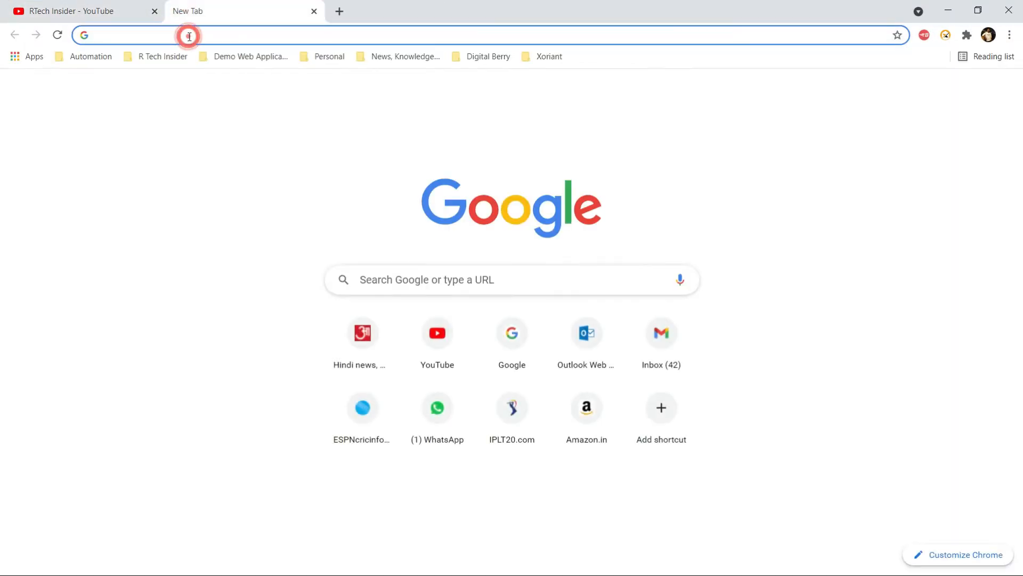
pyautogui.hotkey('ctrl', 'v')
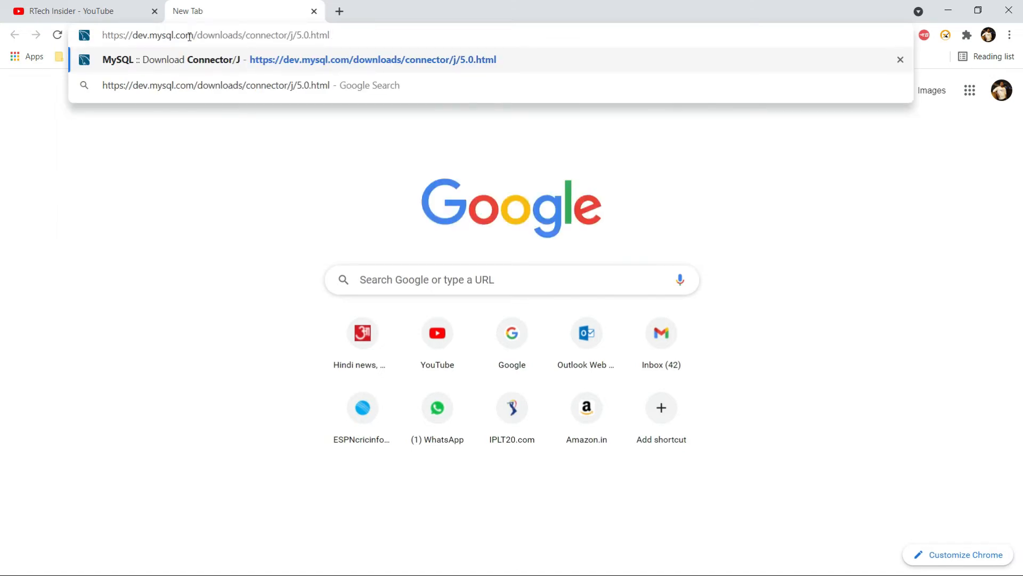
pyautogui.press('Return')
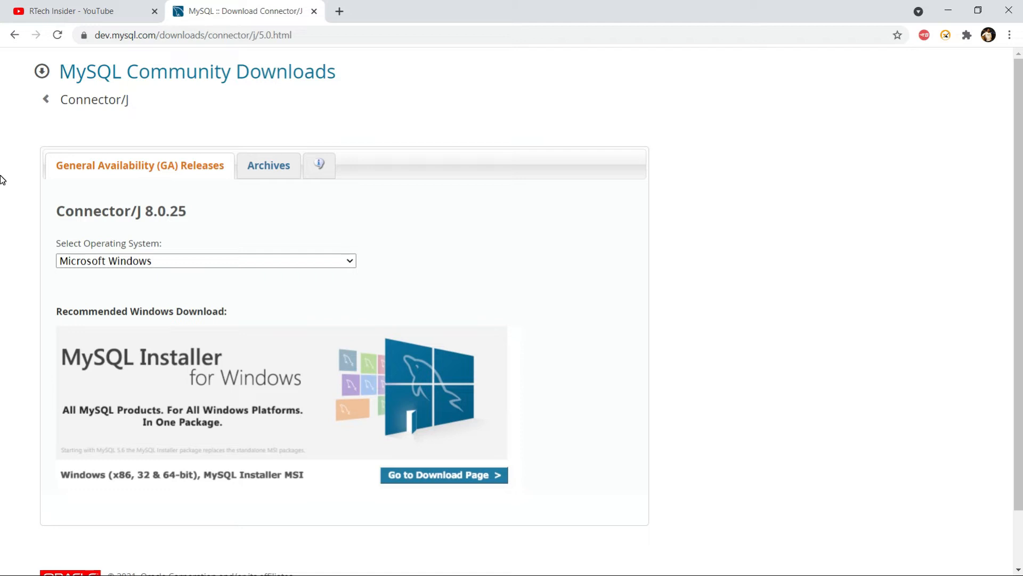
pyautogui.click(352, 261)
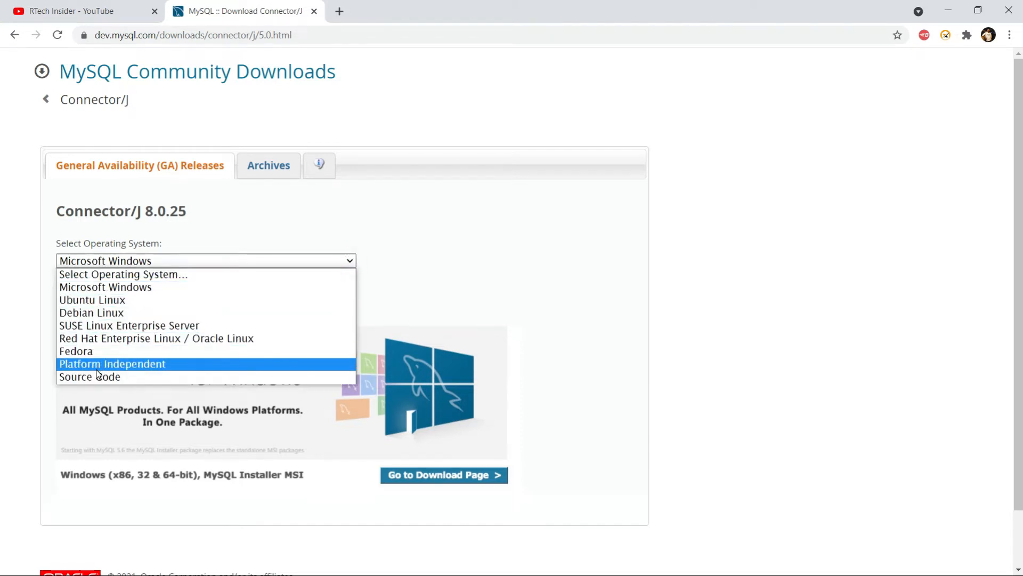
pyautogui.click(105, 367)
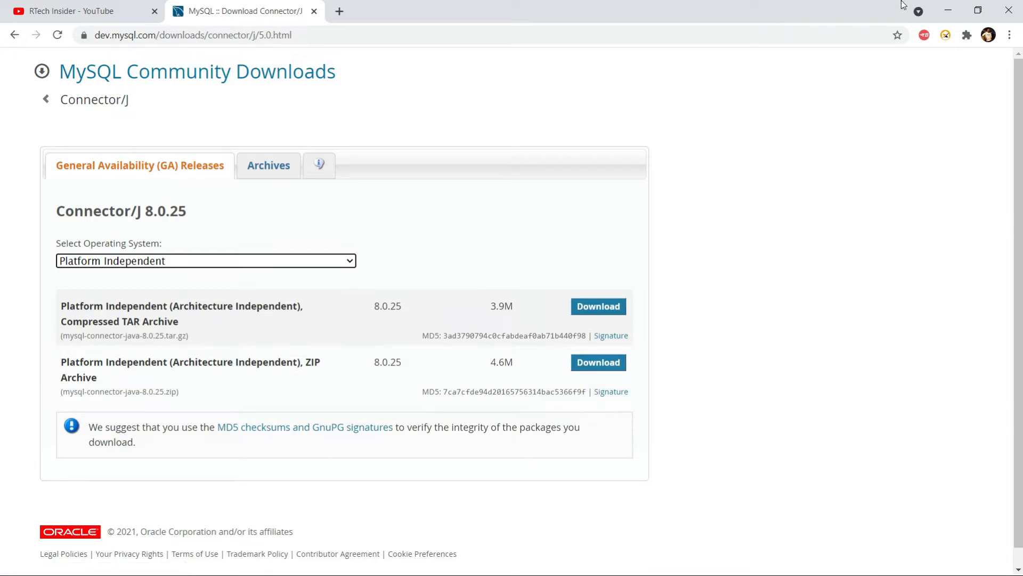
pyautogui.click(949, 10)
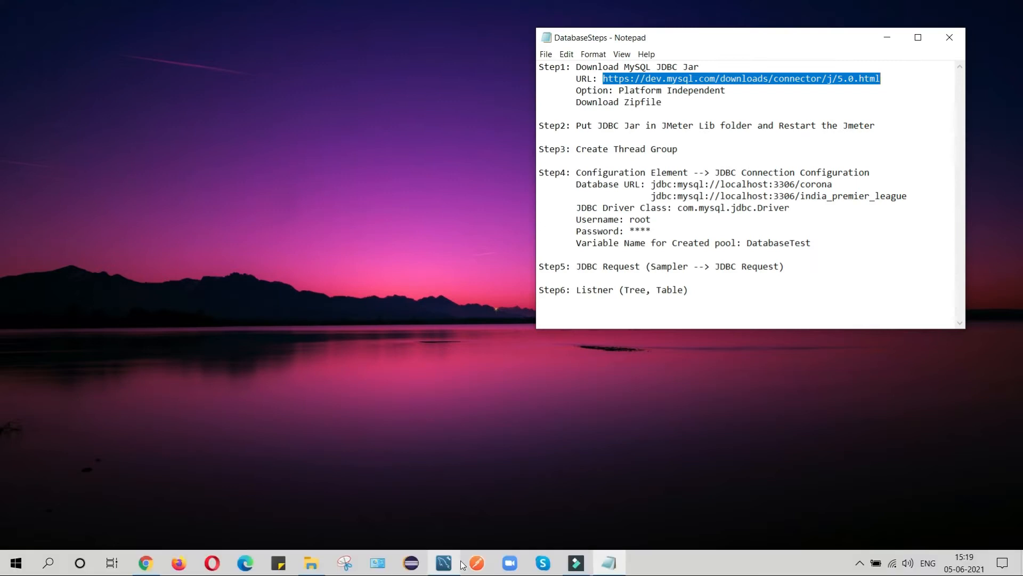
# Open the extracted mysql-connector-java-8.0.25 folder in E:\JMeter to locate the 2,372 KB jar.
pyautogui.click(312, 566)
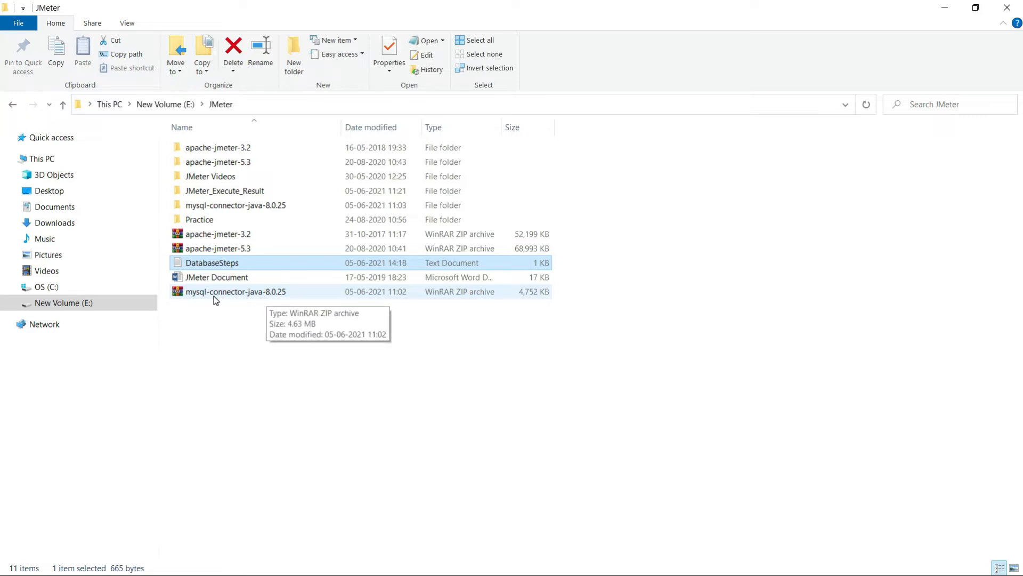
pyautogui.doubleClick(214, 205)
pyautogui.doubleClick(213, 148)
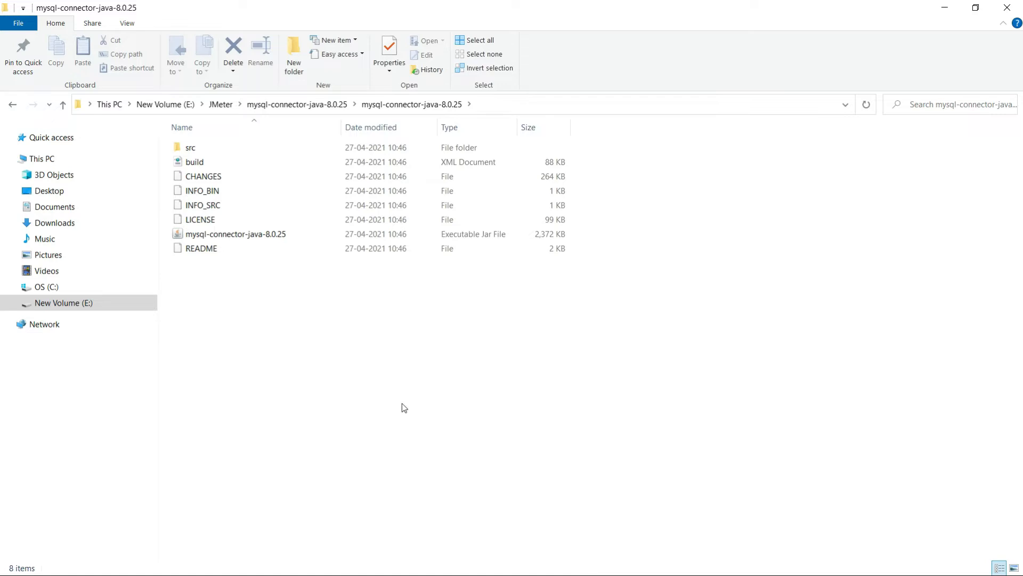
pyautogui.click(945, 8)
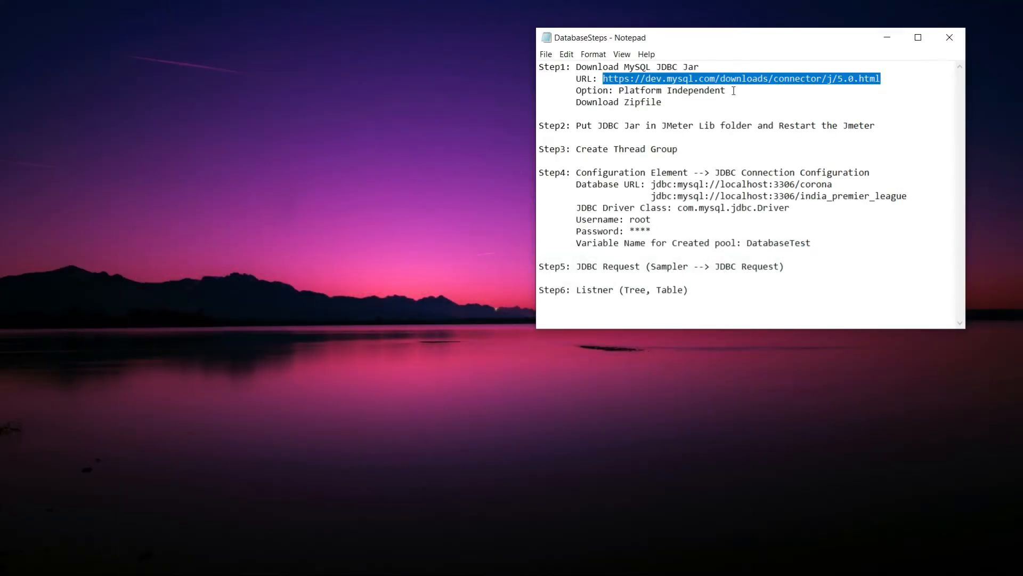
pyautogui.click(752, 100)
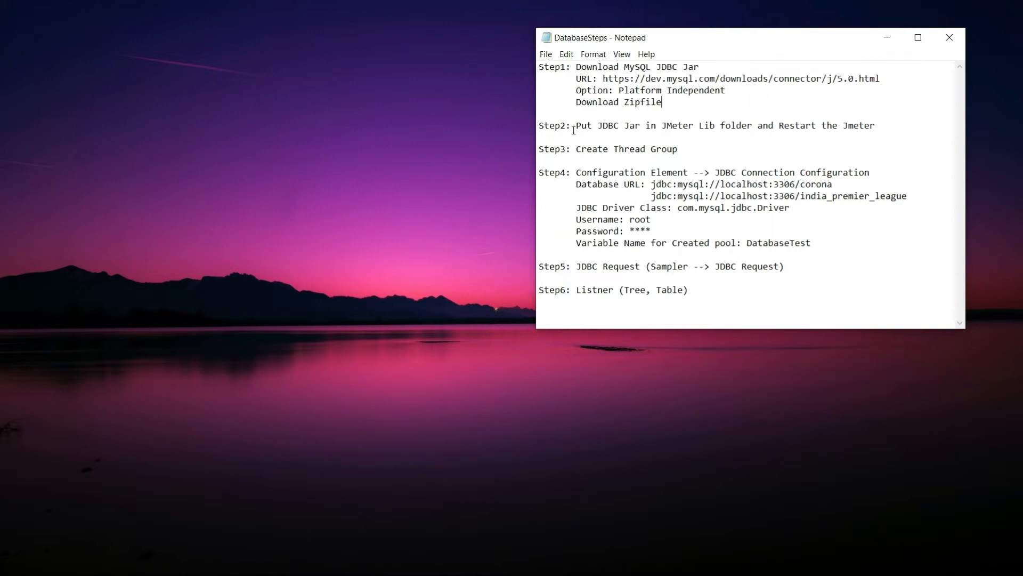
# Check that the apache-jmeter-5.3 lib folder holds the mysql-connector-java-8.0.25 jar.
pyautogui.moveTo(608, 126); pyautogui.dragTo(636, 126)
pyautogui.click(281, 564)
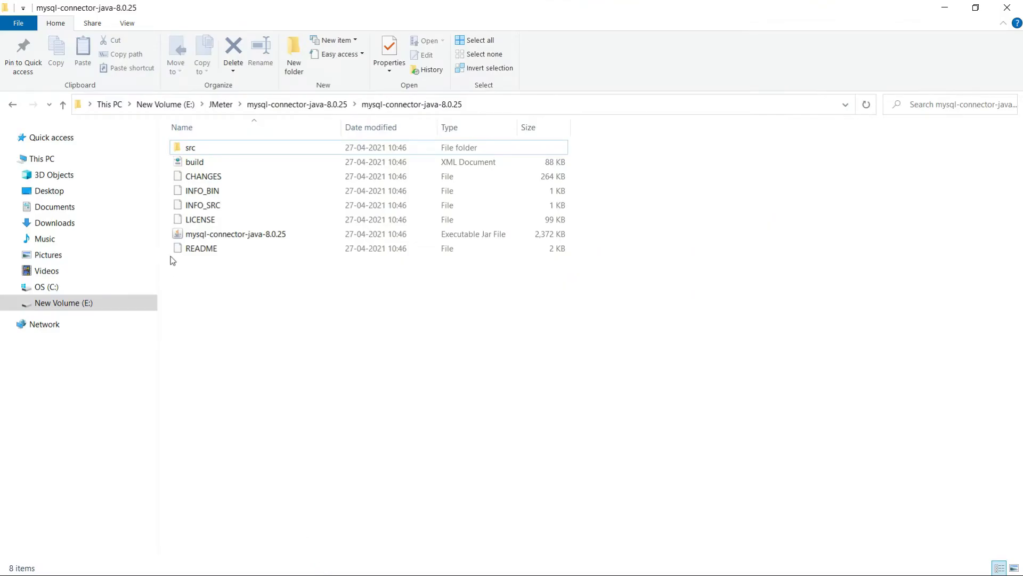
pyautogui.click(220, 104)
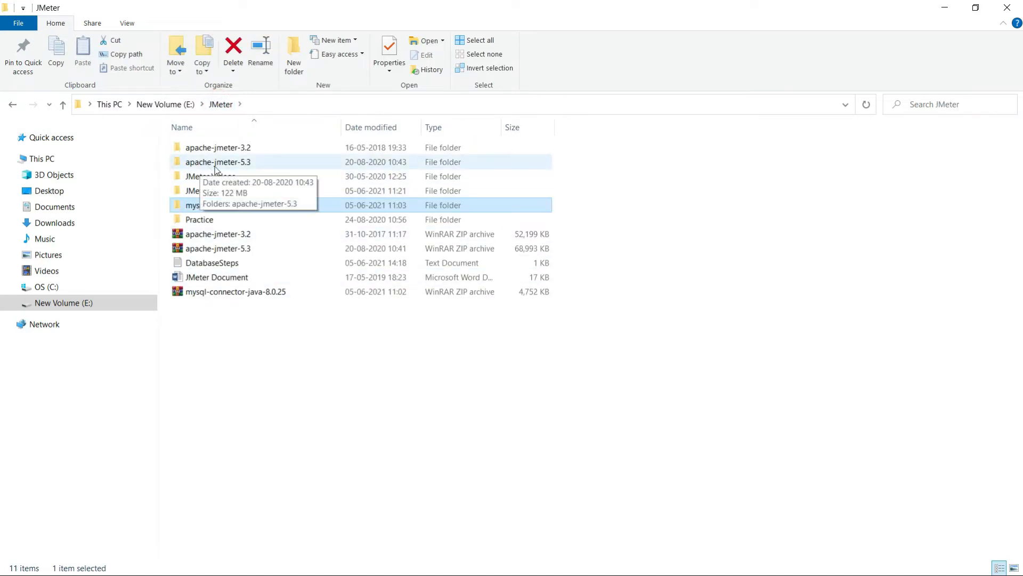
pyautogui.doubleClick(223, 165)
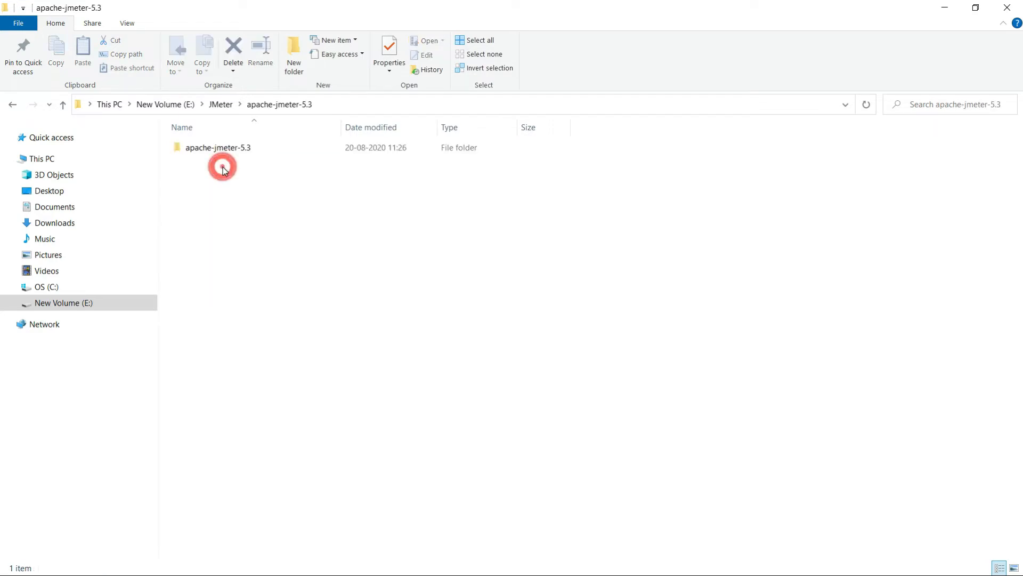
pyautogui.doubleClick(220, 150)
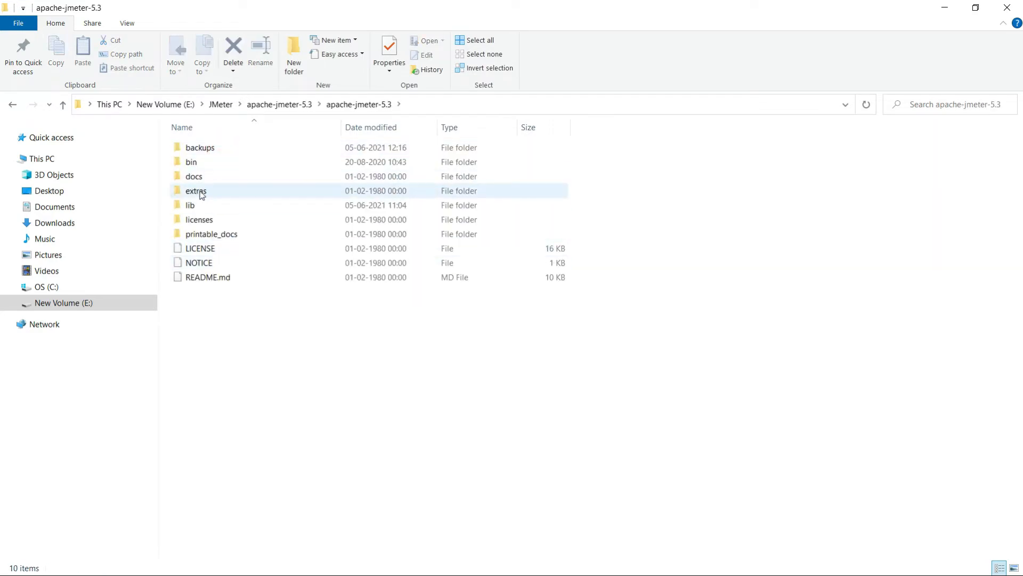
pyautogui.doubleClick(195, 207)
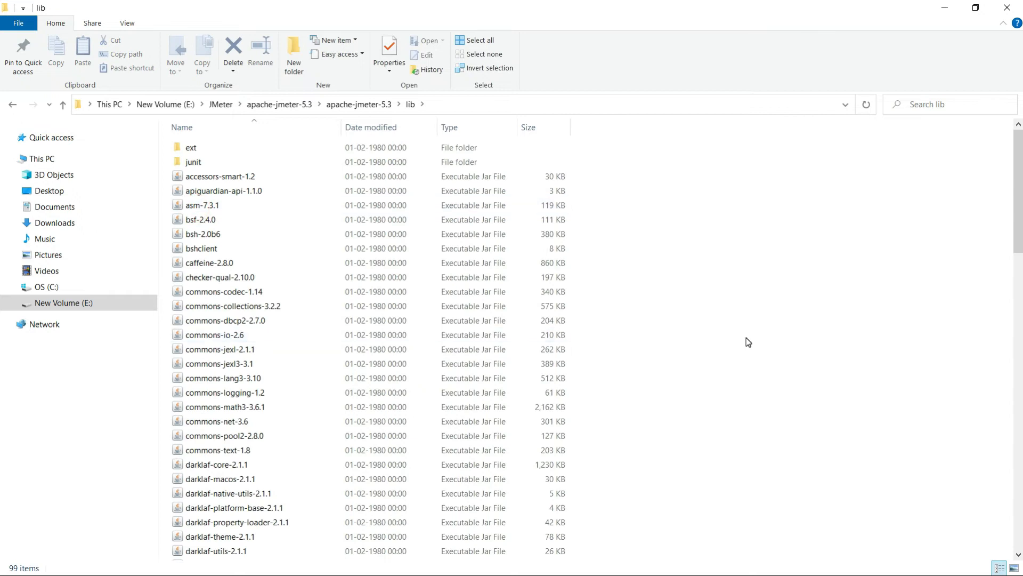
pyautogui.scroll(-20, 747, 342)
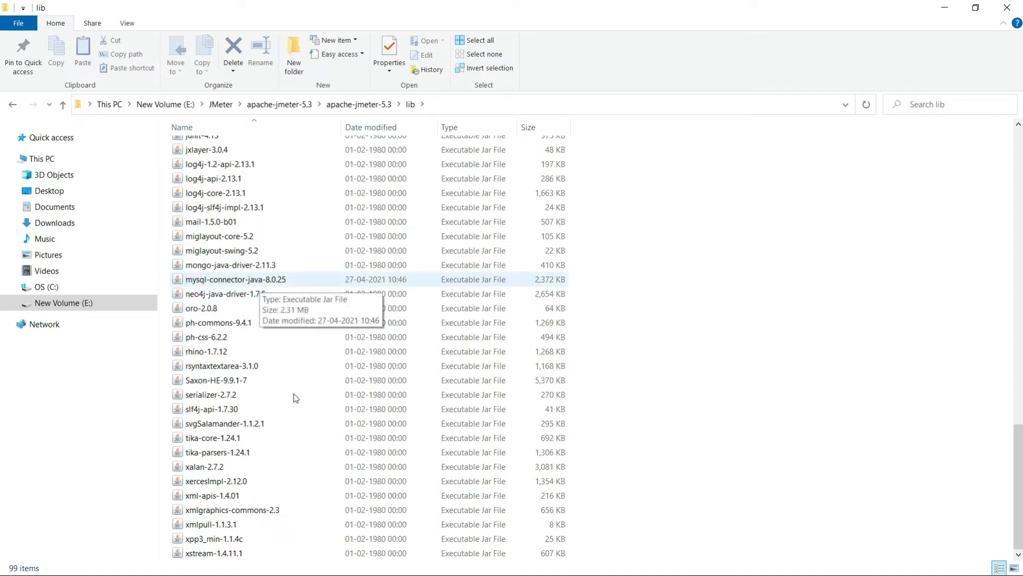
# Reread the Step2 Lib folder note and return to the outer apache-jmeter-5.3 folder.
pyautogui.hotkey('alt', 'Tab')
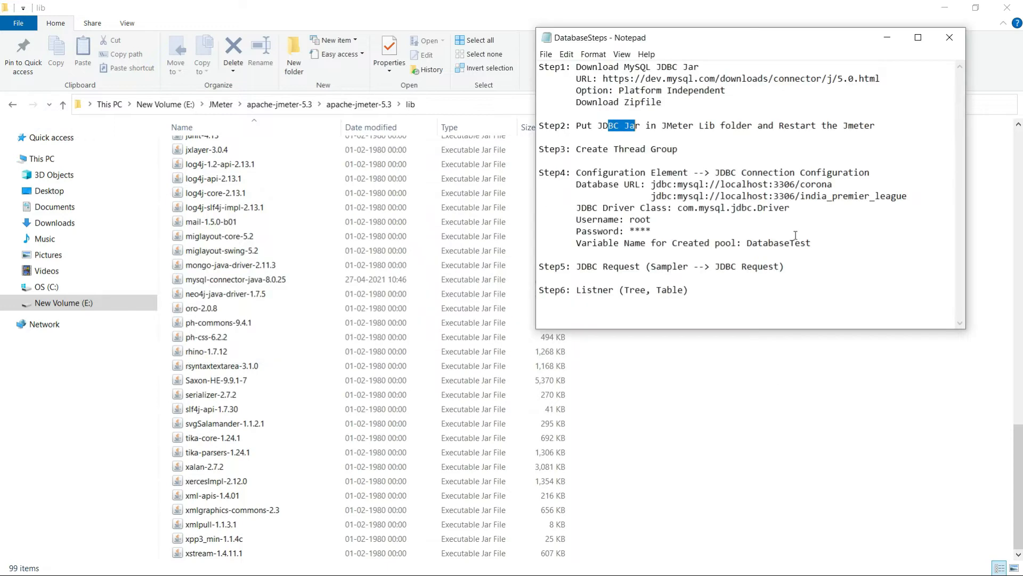
pyautogui.moveTo(619, 126); pyautogui.dragTo(785, 125)
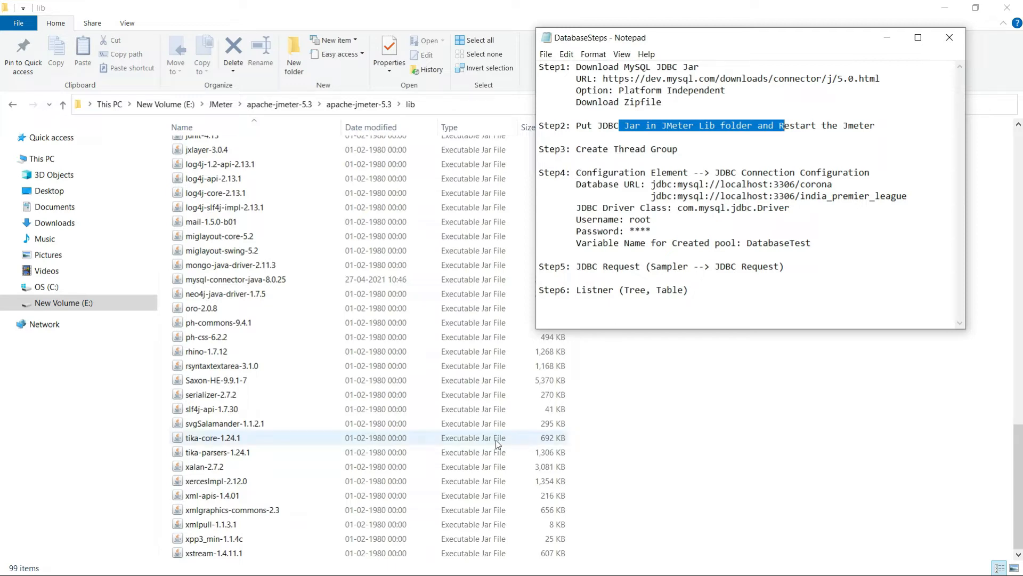
pyautogui.click(280, 104)
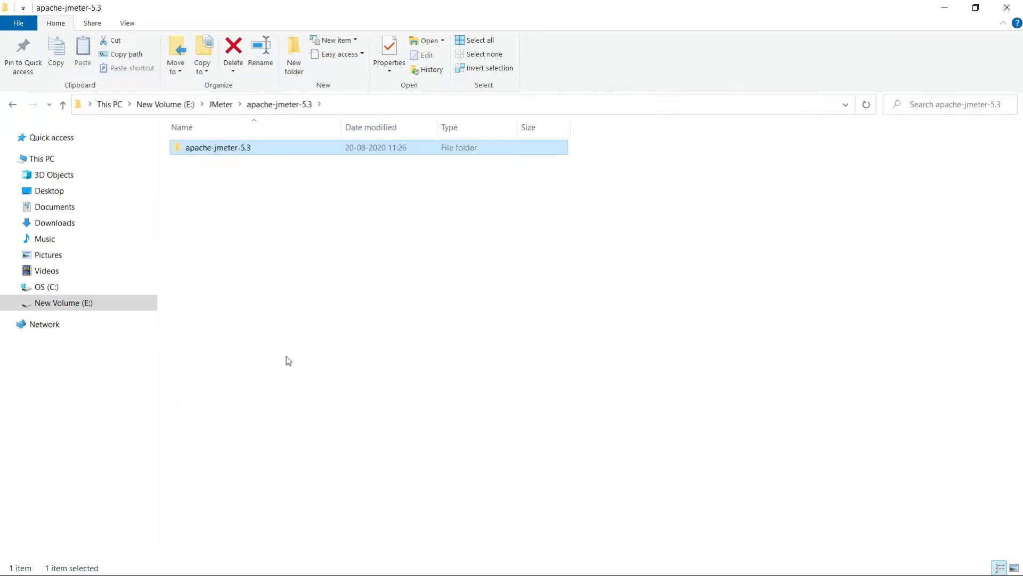
# Launch JMeter 5.3 from the jmeter batch file in the bin folder and maximize it.
pyautogui.doubleClick(221, 148)
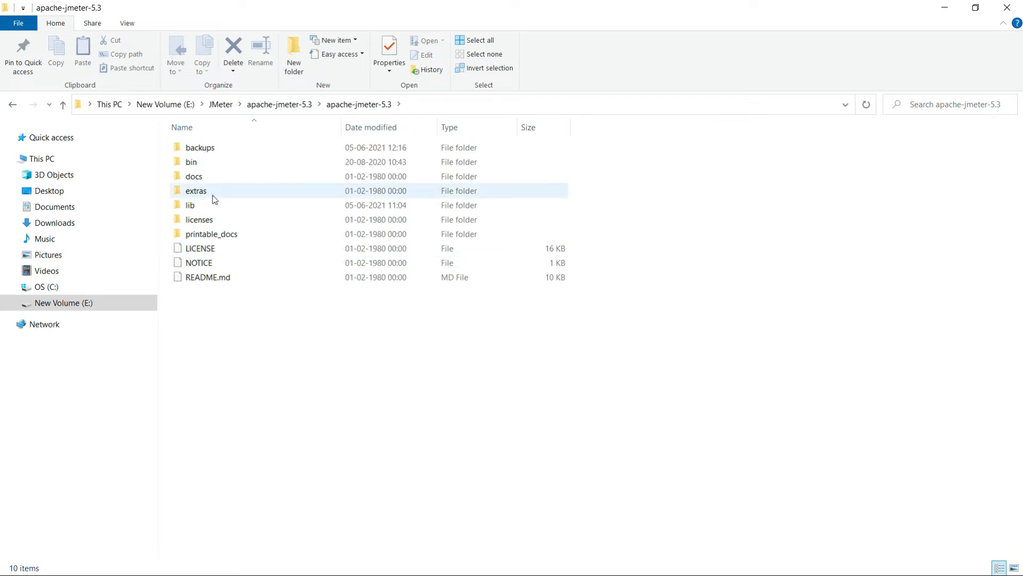
pyautogui.doubleClick(204, 163)
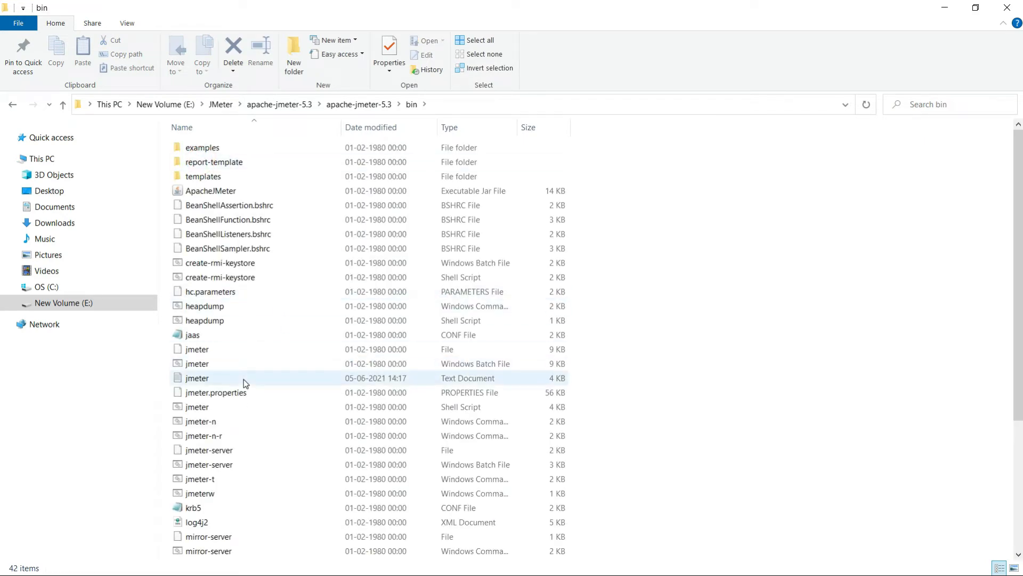
pyautogui.doubleClick(463, 364)
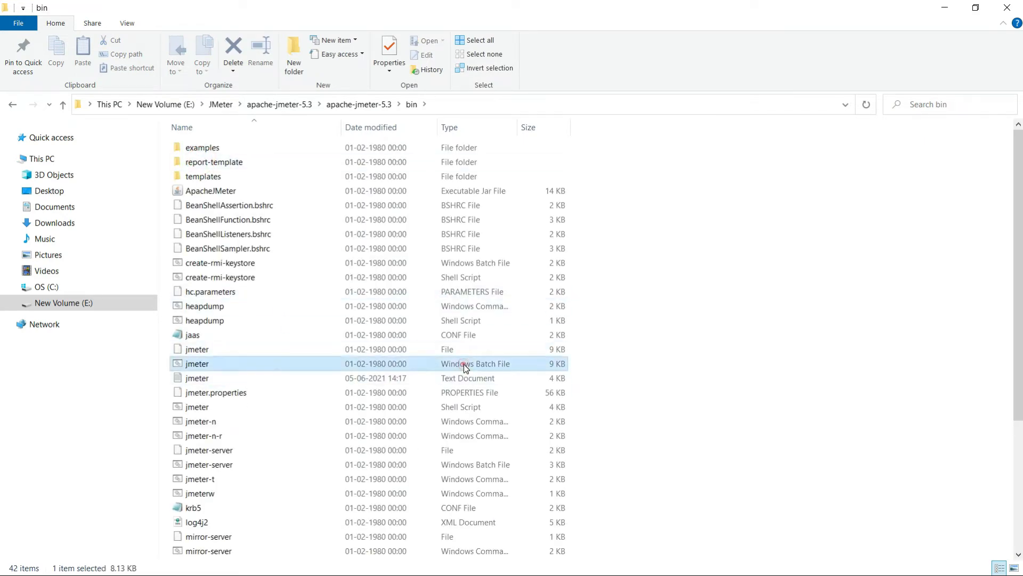
pyautogui.doubleClick(273, 366)
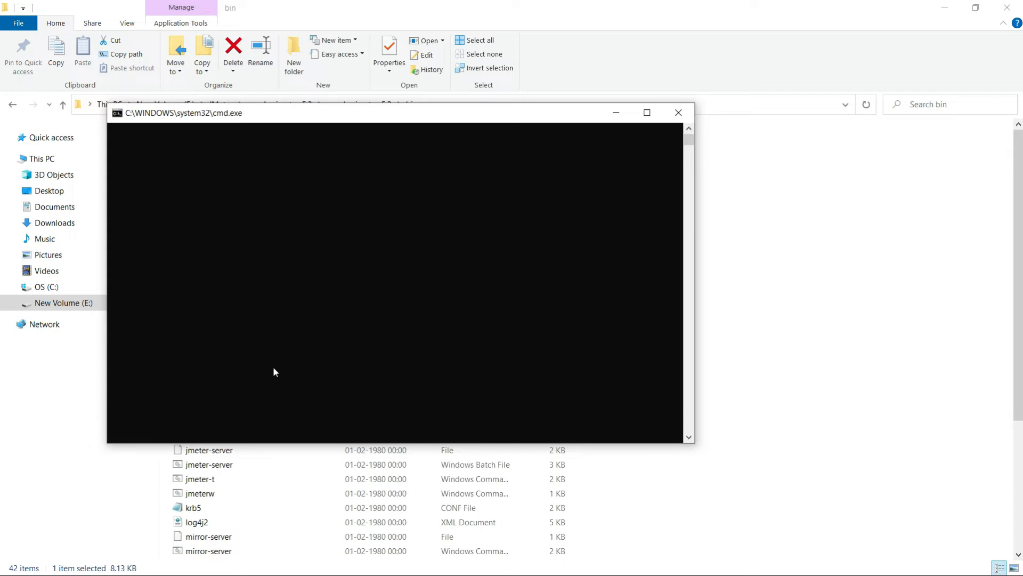
pyautogui.click(942, 7)
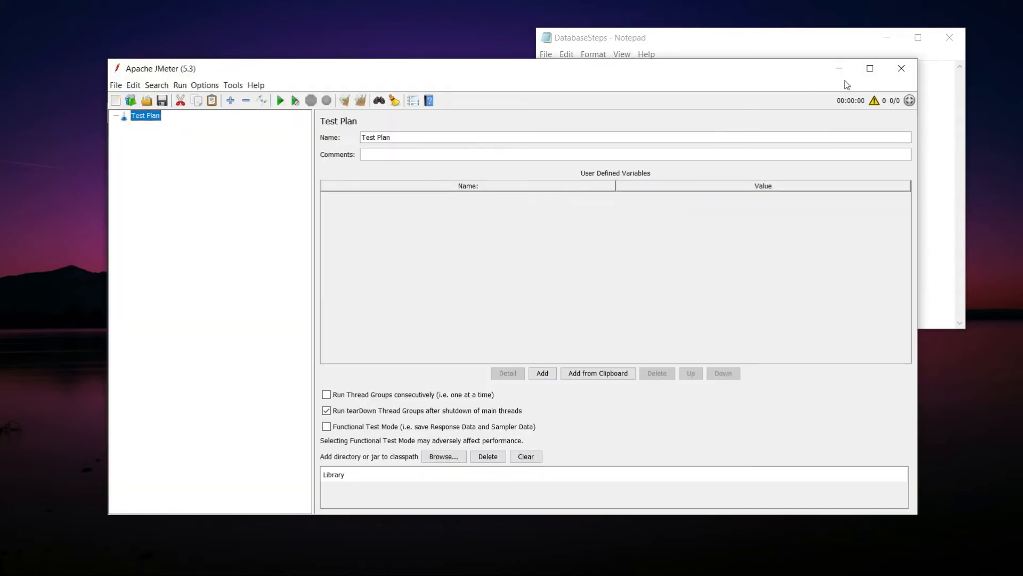
pyautogui.click(869, 68)
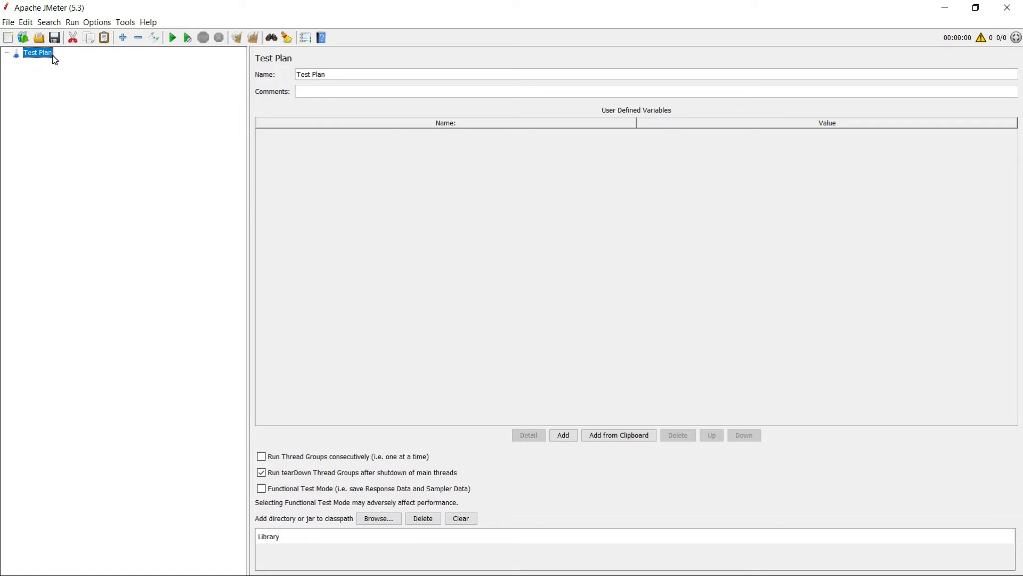
# Rename the Test Plan to DatabaseTest.
pyautogui.click(339, 75)
pyautogui.click(347, 73)
pyautogui.press('BackSpace')
pyautogui.press('BackSpace')
pyautogui.press('BackSpace')
pyautogui.press('BackSpace')
pyautogui.press('BackSpace')
pyautogui.press('BackSpace')
# Add a Thread Group under the DatabaseTest plan.
pyautogui.rightClick(35, 53)
pyautogui.click(77, 299)
pyautogui.rightClick(45, 54)
pyautogui.moveTo(176, 60)
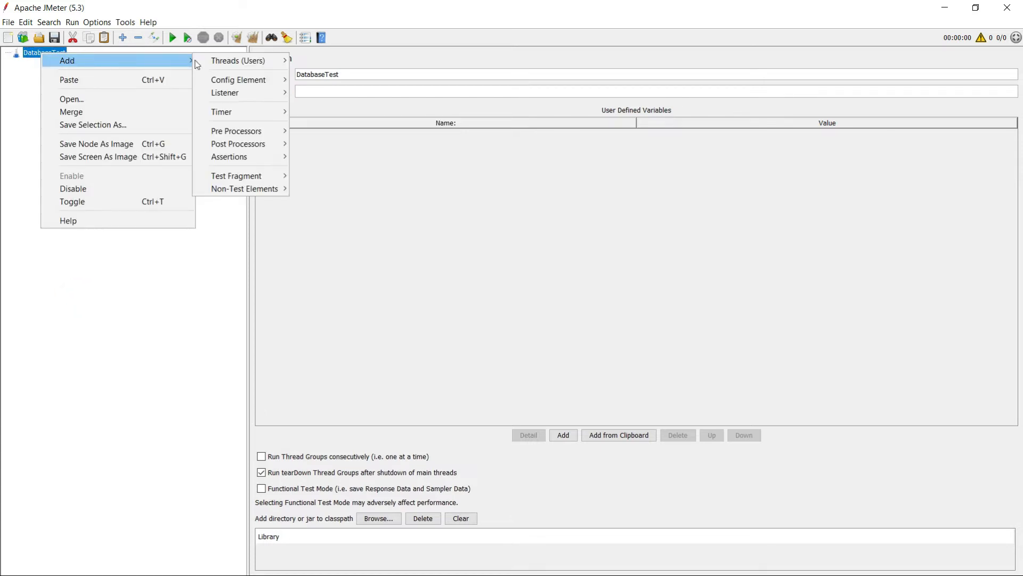
pyautogui.moveTo(233, 63)
pyautogui.click(330, 61)
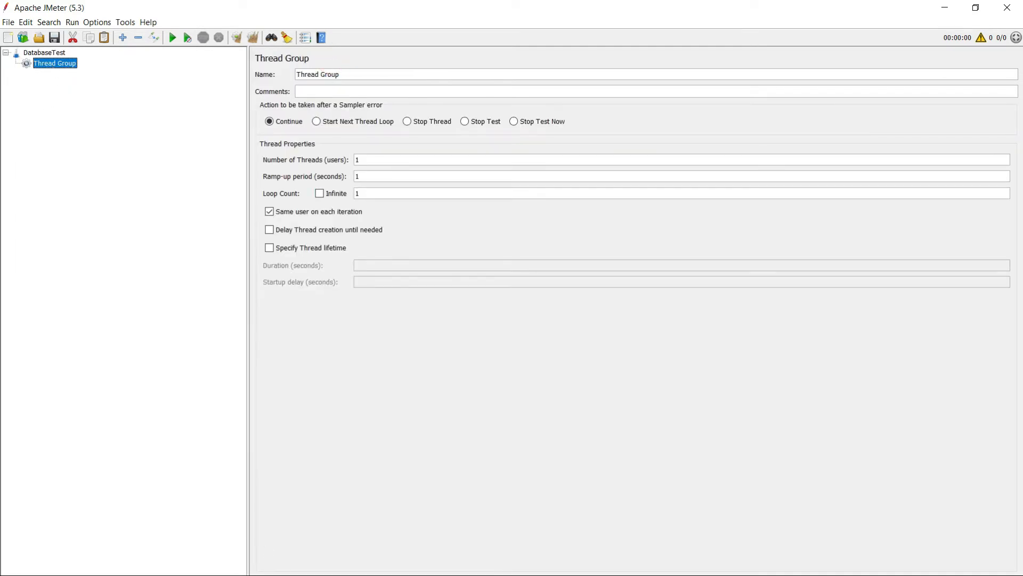
# Review the Step3 Thread Group and Step4 Configuration Element notes in DatabaseSteps.
pyautogui.hotkey('alt', 'Tab')
pyautogui.hotkey('alt', 'Tab')
pyautogui.hotkey('alt', 'Tab')
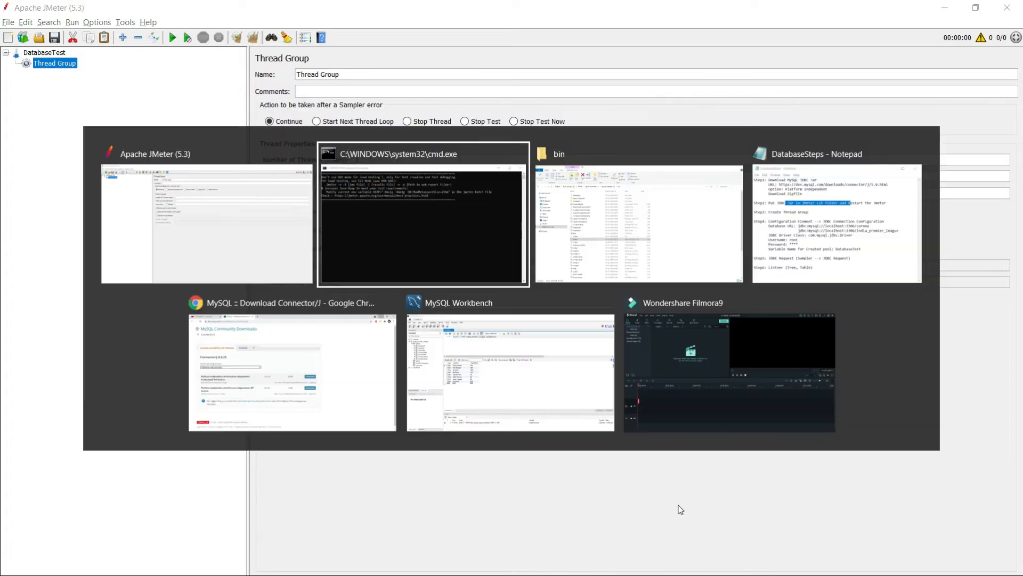
pyautogui.hotkey('alt', 'Tab')
pyautogui.hotkey('alt', 'Tab')
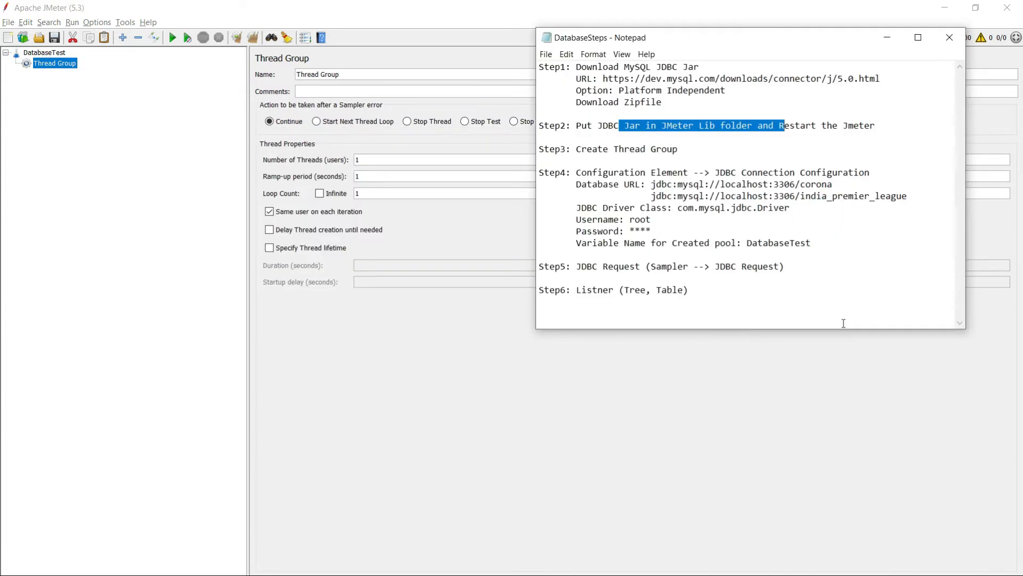
pyautogui.moveTo(584, 150); pyautogui.dragTo(688, 147)
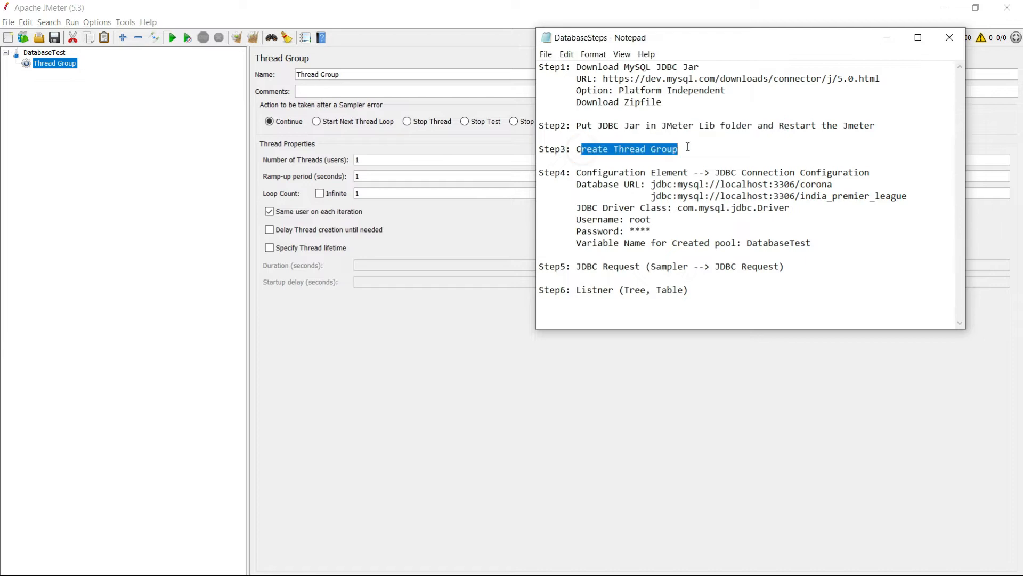
pyautogui.moveTo(580, 170); pyautogui.dragTo(687, 171)
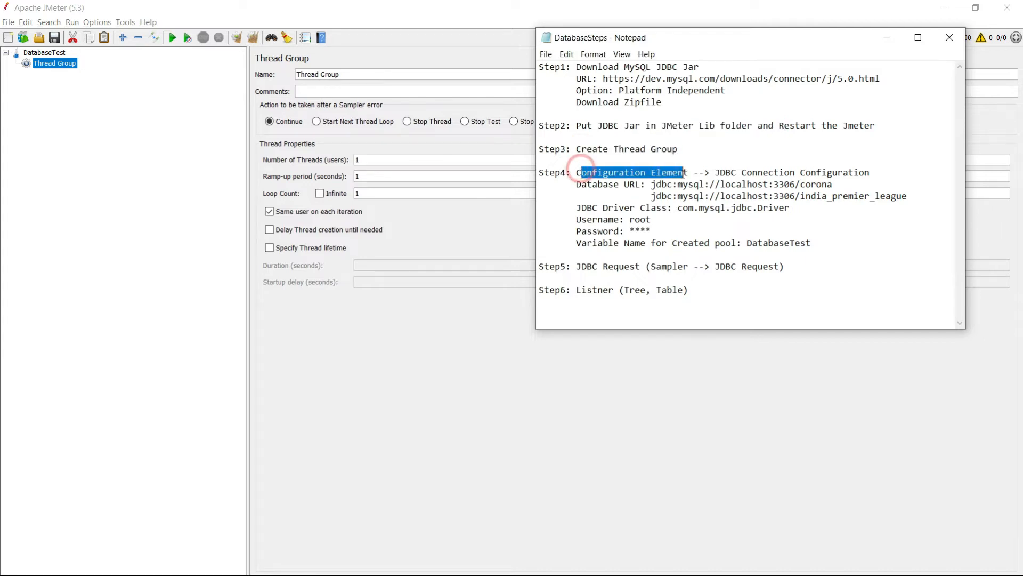
pyautogui.click(299, 306)
# Add a JDBC Connection Configuration config element under the Thread Group.
pyautogui.rightClick(56, 65)
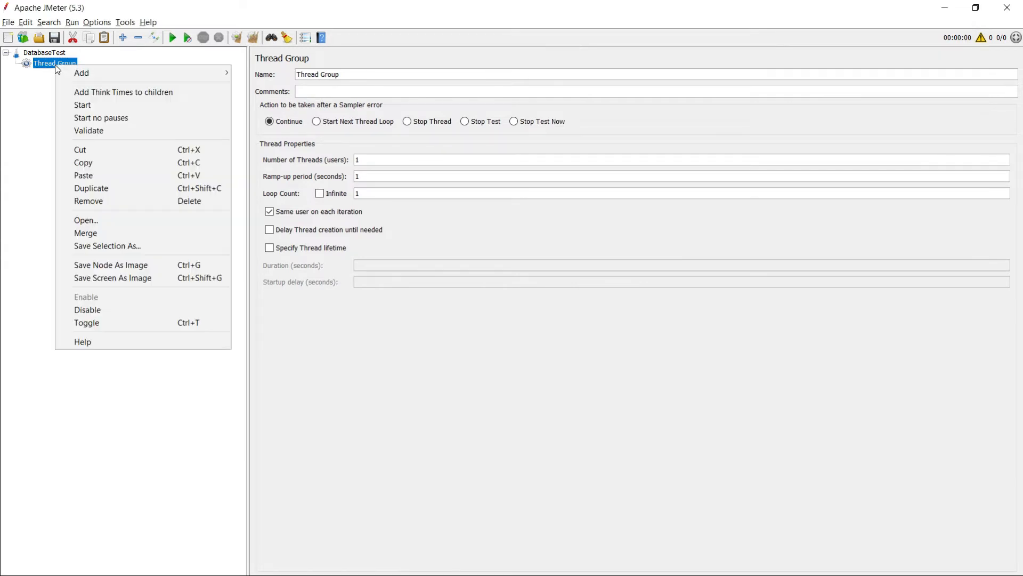
pyautogui.moveTo(86, 73)
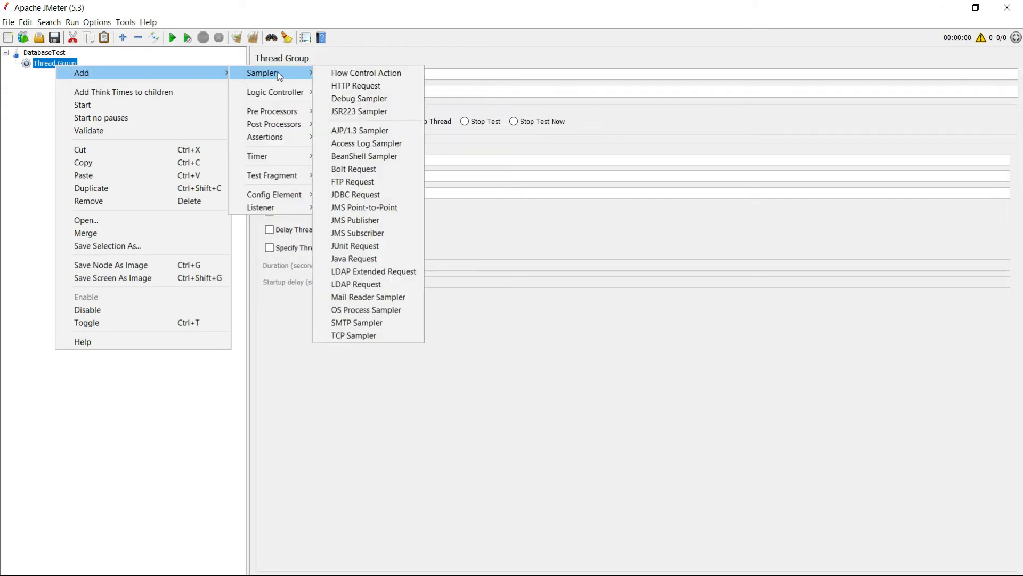
pyautogui.moveTo(277, 197)
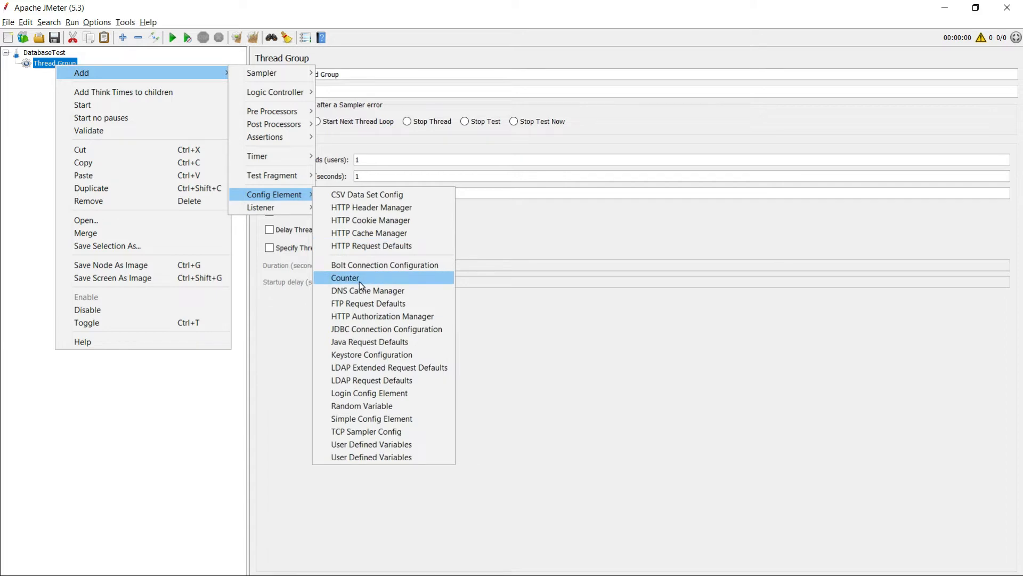
pyautogui.click(383, 331)
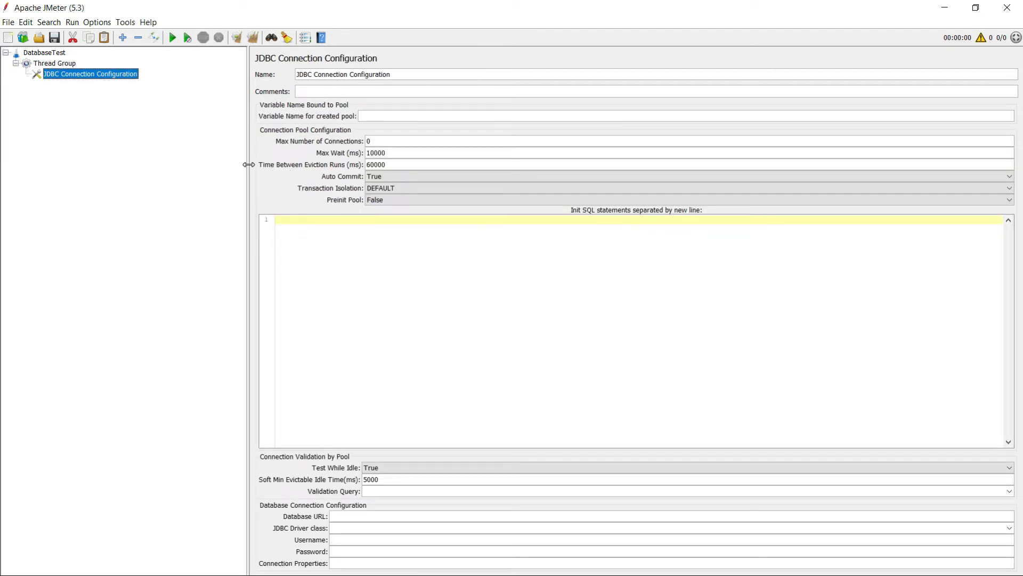
# Set the Database URL to jdbc:mysql://localhost:3306/india_premier_league, copied from the notes.
pyautogui.moveTo(248, 165); pyautogui.dragTo(219, 167)
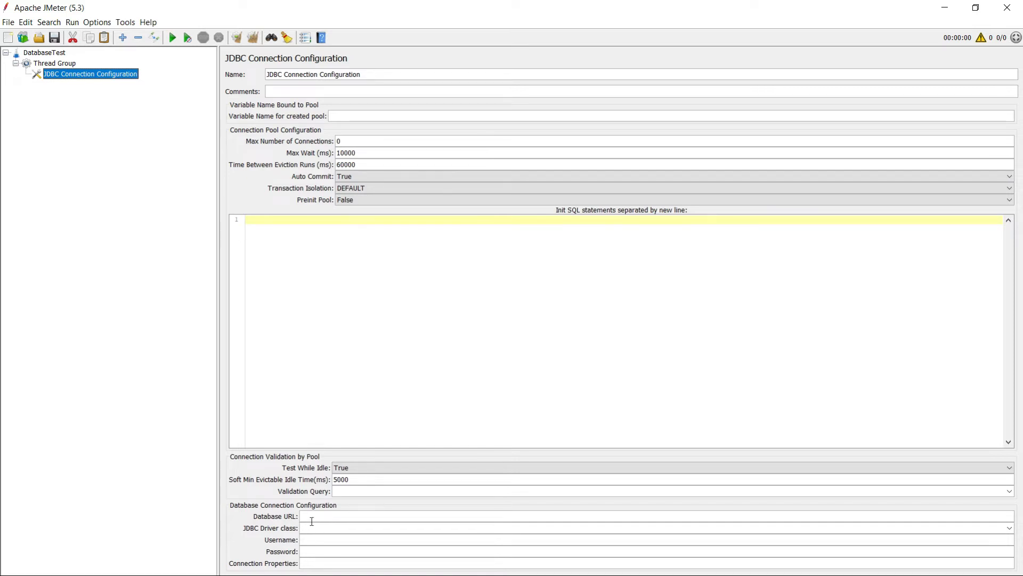
pyautogui.hotkey('alt', 'Tab')
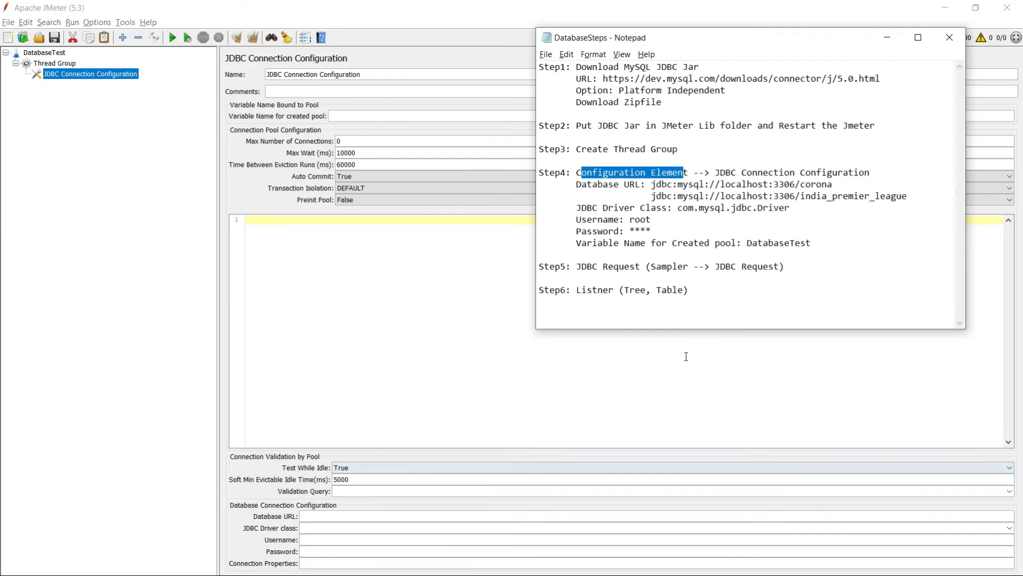
pyautogui.hotkey('alt', 'Tab')
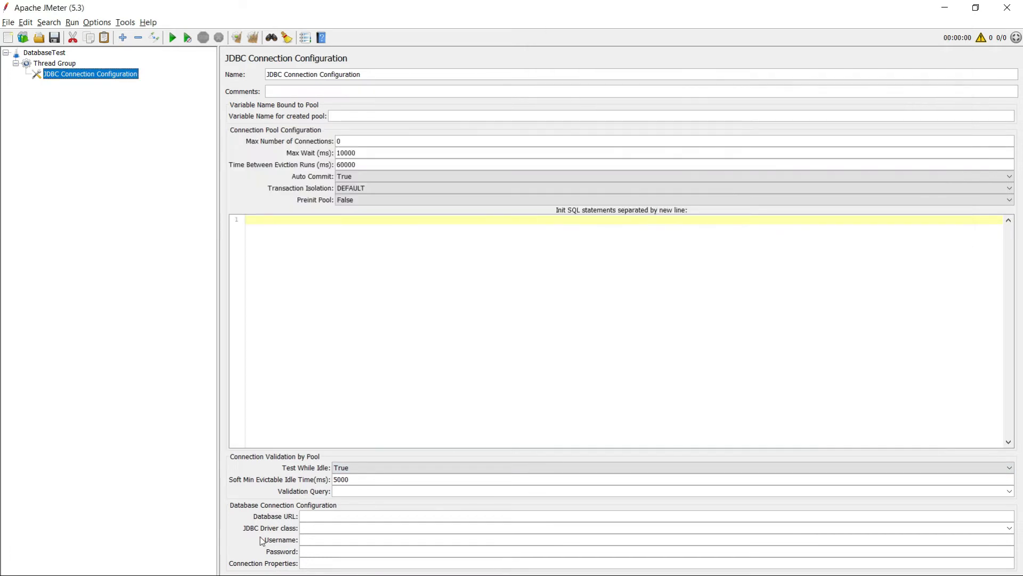
pyautogui.hotkey('alt', 'Tab')
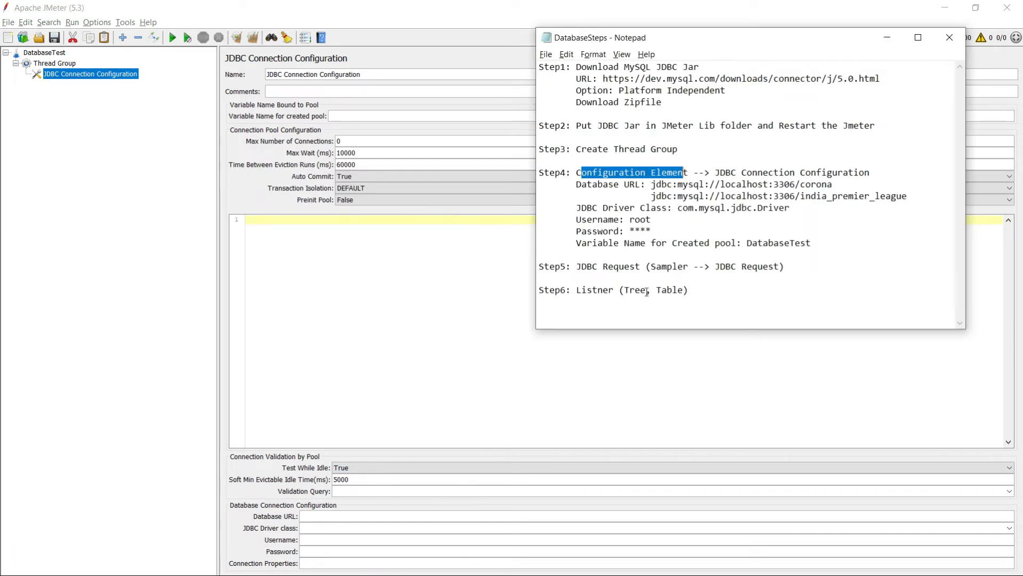
pyautogui.moveTo(651, 196); pyautogui.dragTo(907, 197)
pyautogui.hotkey('ctrl', 'c')
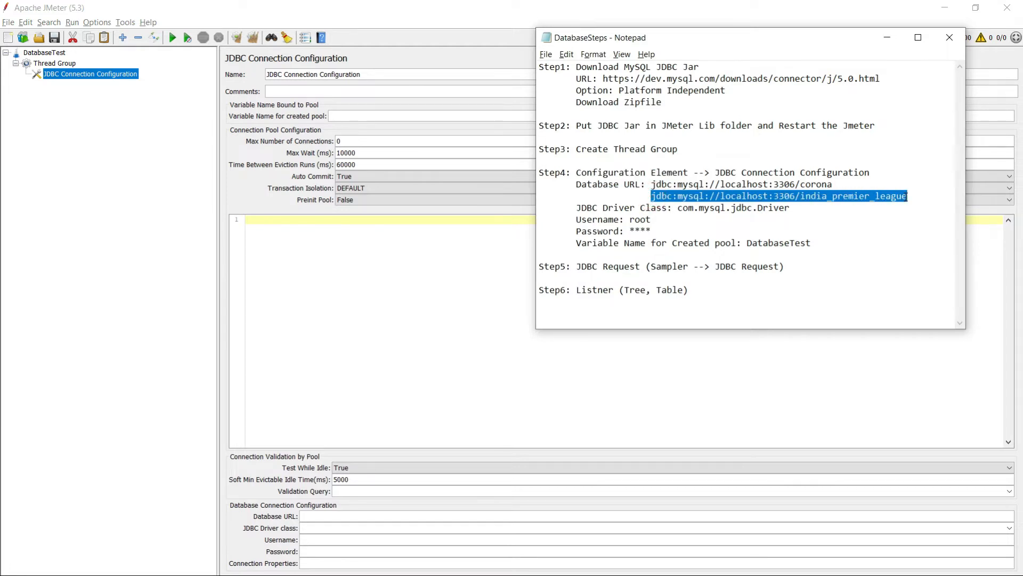
pyautogui.hotkey('alt', 'Tab')
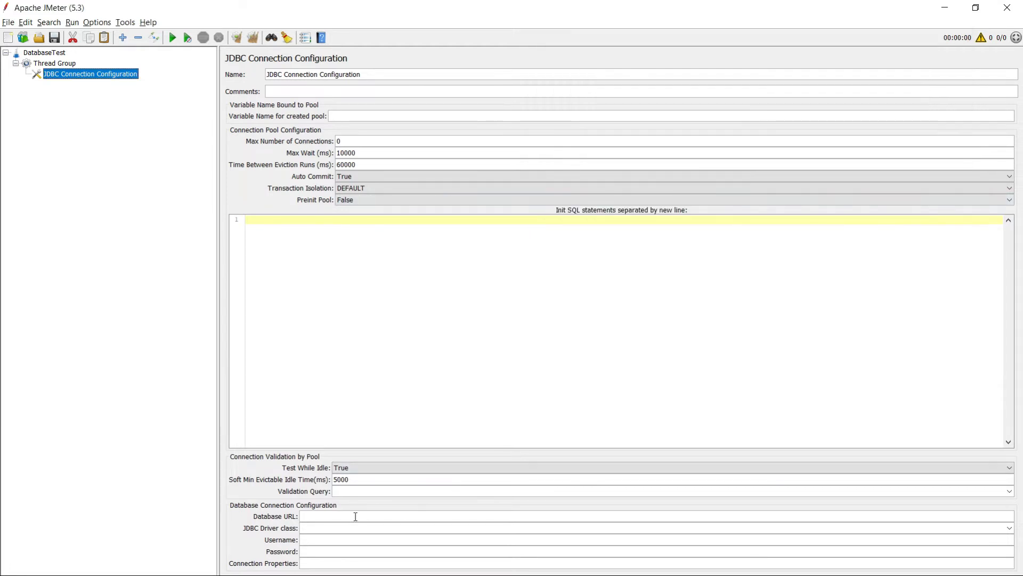
pyautogui.click(356, 516)
pyautogui.hotkey('ctrl', 'v')
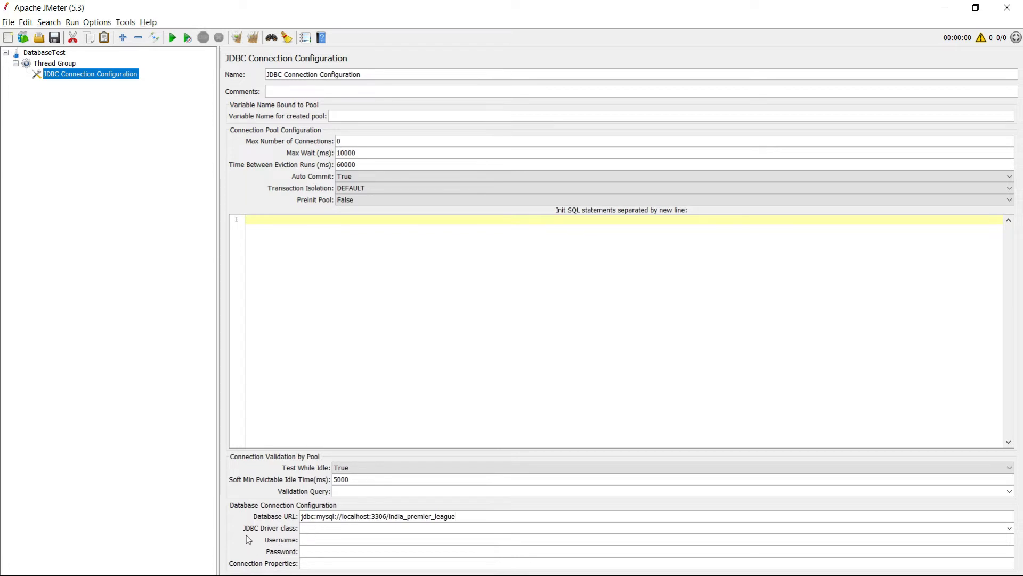
# Set the JDBC Driver class to com.mysql.jdbc.Driver, copied from the notes.
pyautogui.hotkey('alt', 'Tab')
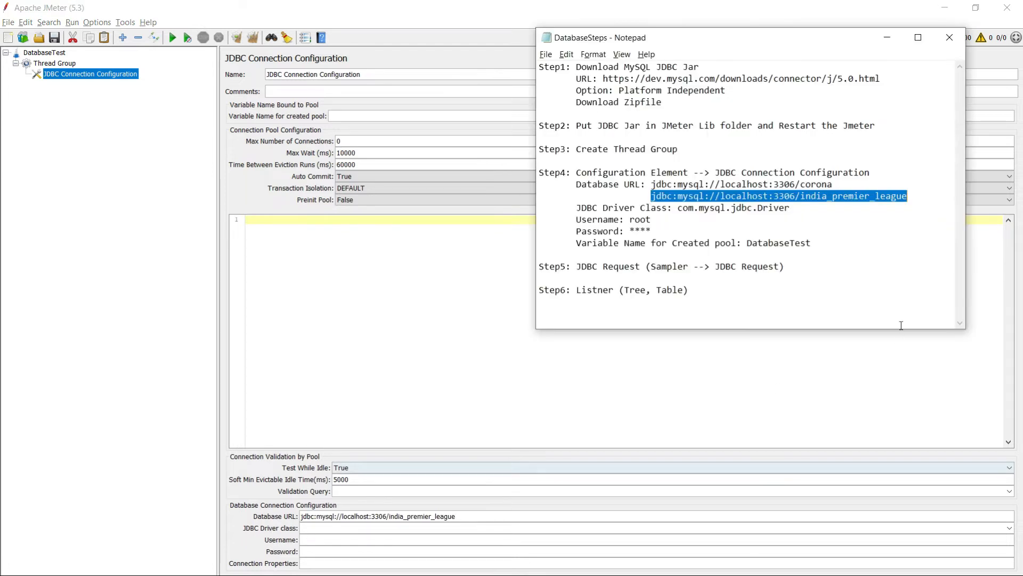
pyautogui.moveTo(678, 208); pyautogui.dragTo(792, 206)
pyautogui.hotkey('ctrl', 'c')
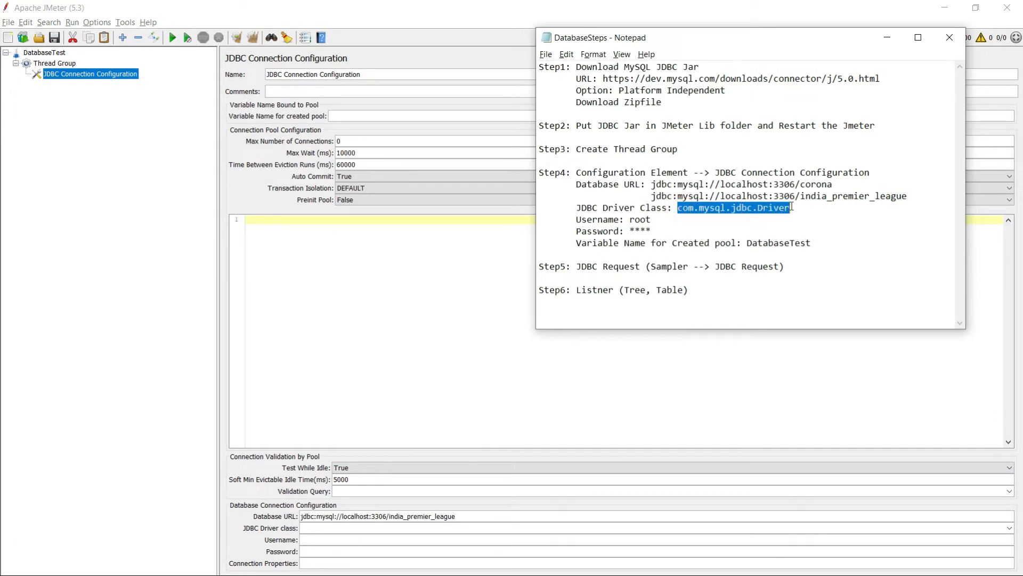
pyautogui.hotkey('alt', 'Tab')
pyautogui.hotkey('ctrl', 'v')
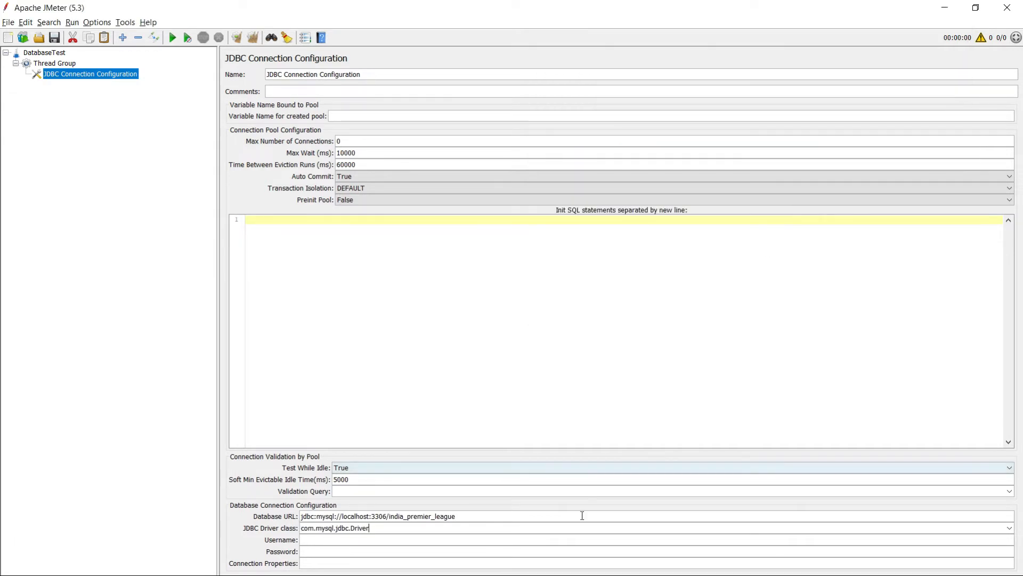
# Enter the database username and password and name the pool variable DatabaseTest.
pyautogui.click(318, 540)
pyautogui.write('root')
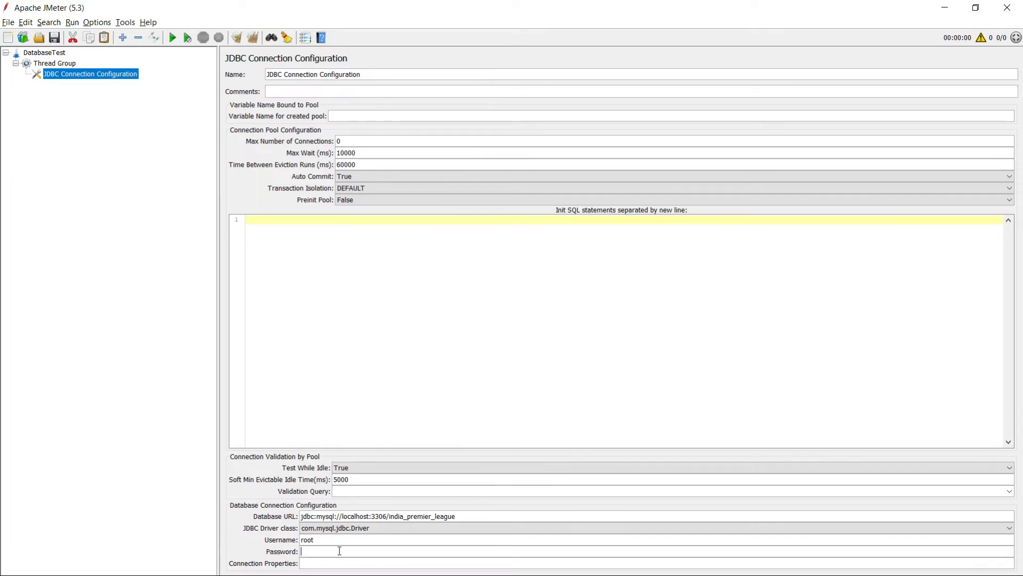
pyautogui.write('123')
pyautogui.press('BackSpace')
pyautogui.press('BackSpace')
pyautogui.press('BackSpace')
pyautogui.write('●●●●●●●●●●●●●')
pyautogui.click(355, 114)
pyautogui.write('DatabaseTest')
pyautogui.click(134, 135)
# Check the Step4 and JDBC Request notes, then return to JMeter.
pyautogui.hotkey('alt', 'Tab')
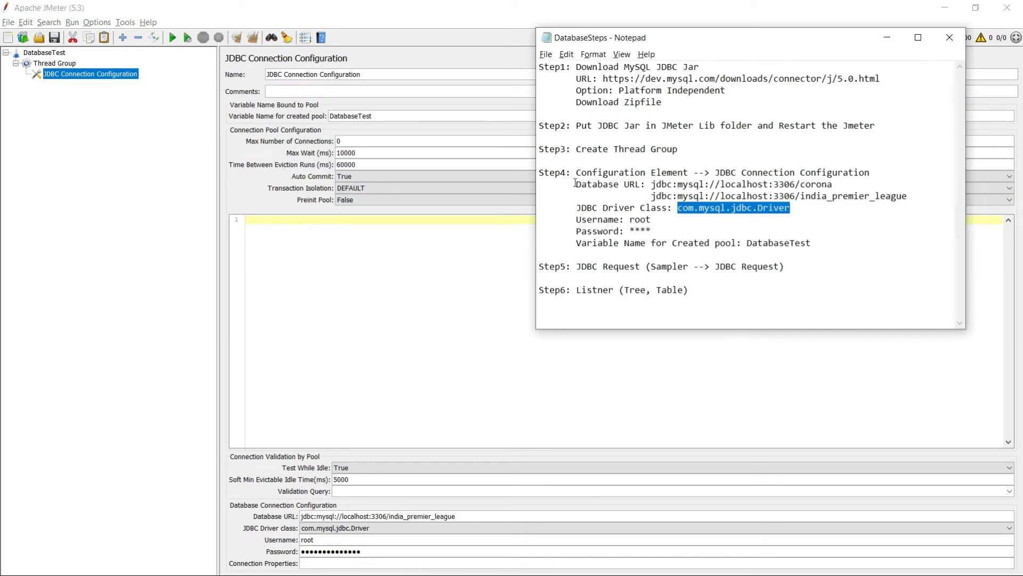
pyautogui.moveTo(550, 172); pyautogui.dragTo(641, 172)
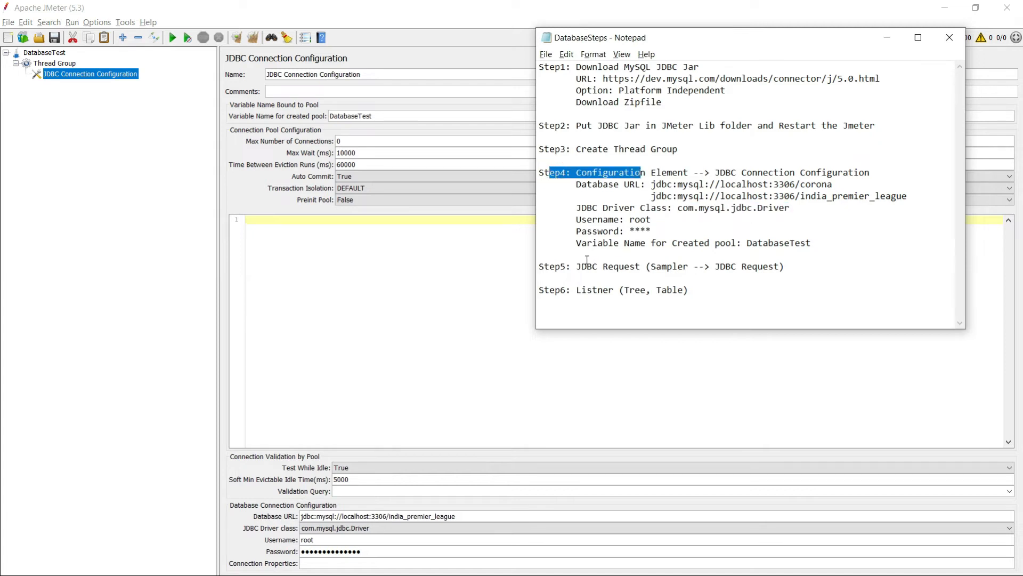
pyautogui.moveTo(576, 266); pyautogui.dragTo(640, 266)
pyautogui.hotkey('alt', 'Tab')
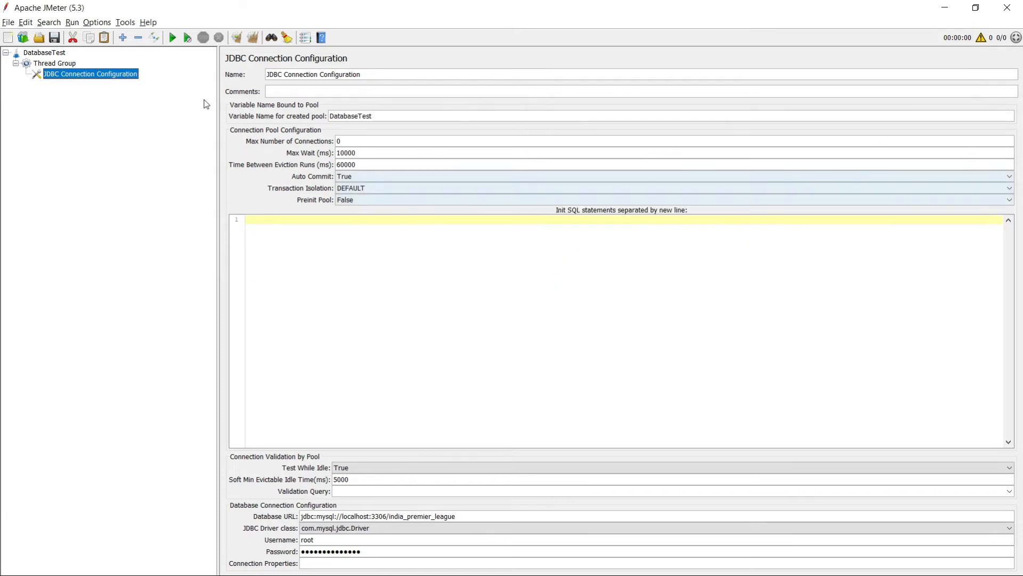
pyautogui.rightClick(76, 74)
# Add a JDBC Request sampler under the Thread Group.
pyautogui.click(56, 63)
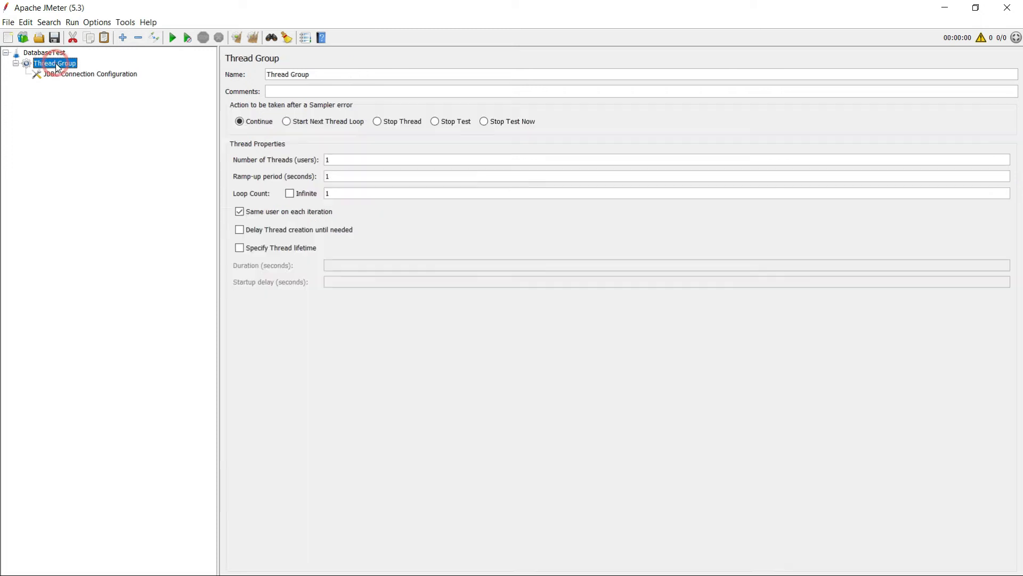
pyautogui.rightClick(56, 66)
pyautogui.moveTo(114, 70)
pyautogui.moveTo(269, 179)
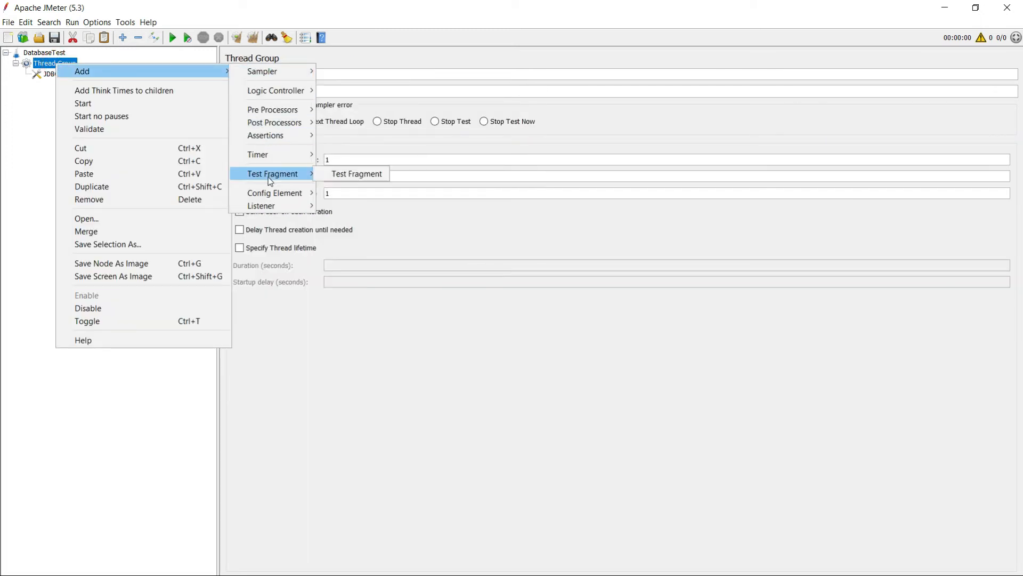
pyautogui.moveTo(272, 72)
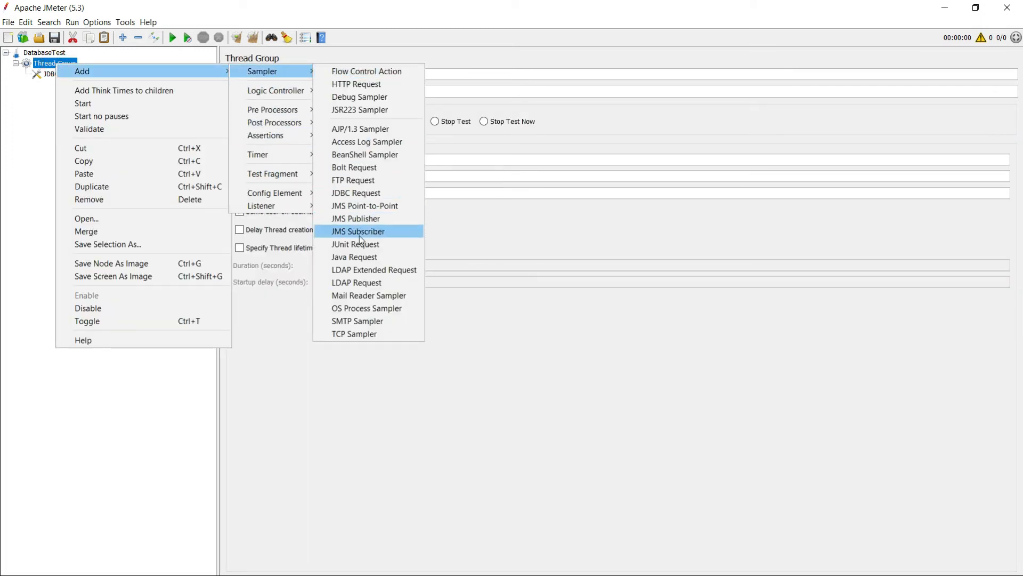
pyautogui.click(344, 193)
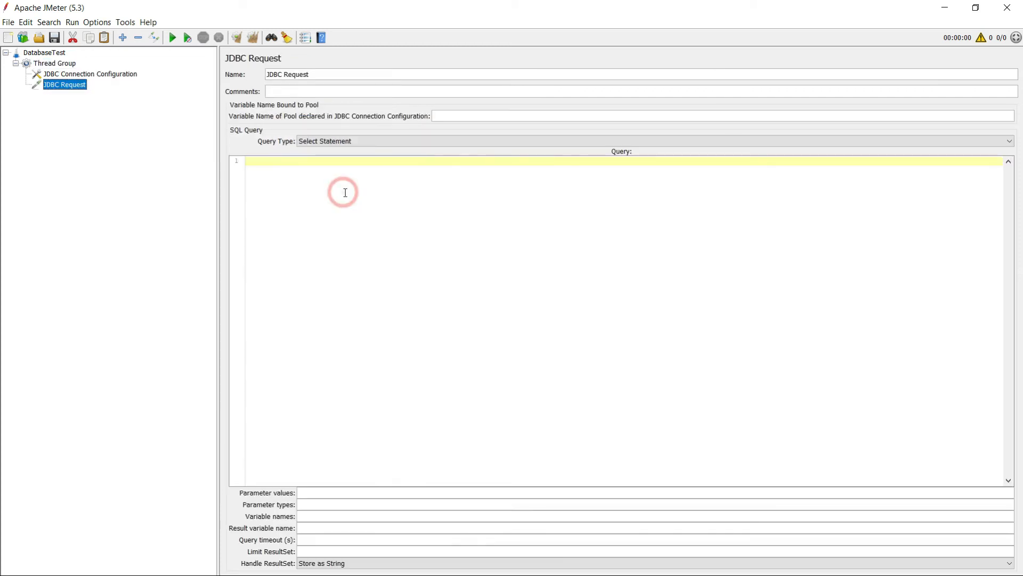
# Set the JDBC Request's pool variable name to DatabaseTest, copied from JDBC Connection Configuration, then glance at the notes.
pyautogui.click(101, 75)
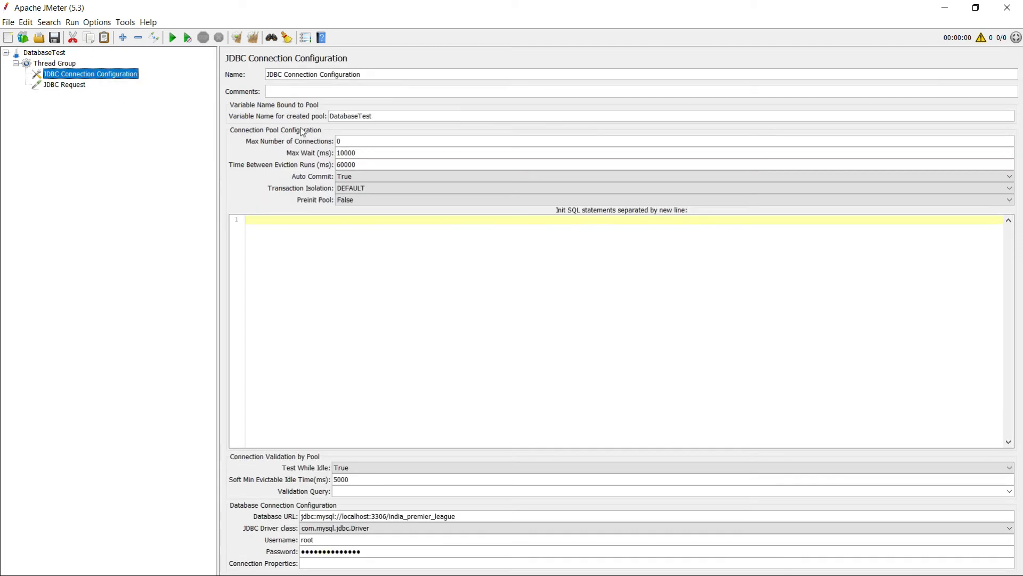
pyautogui.doubleClick(385, 115)
pyautogui.hotkey('ctrl', 'c')
pyautogui.click(63, 89)
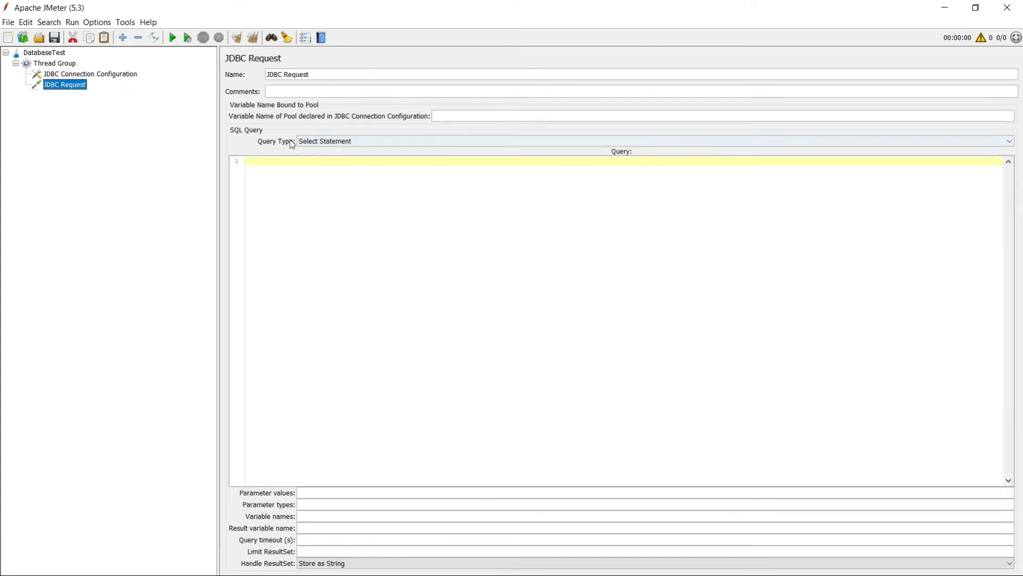
pyautogui.click(468, 117)
pyautogui.hotkey('ctrl', 'v')
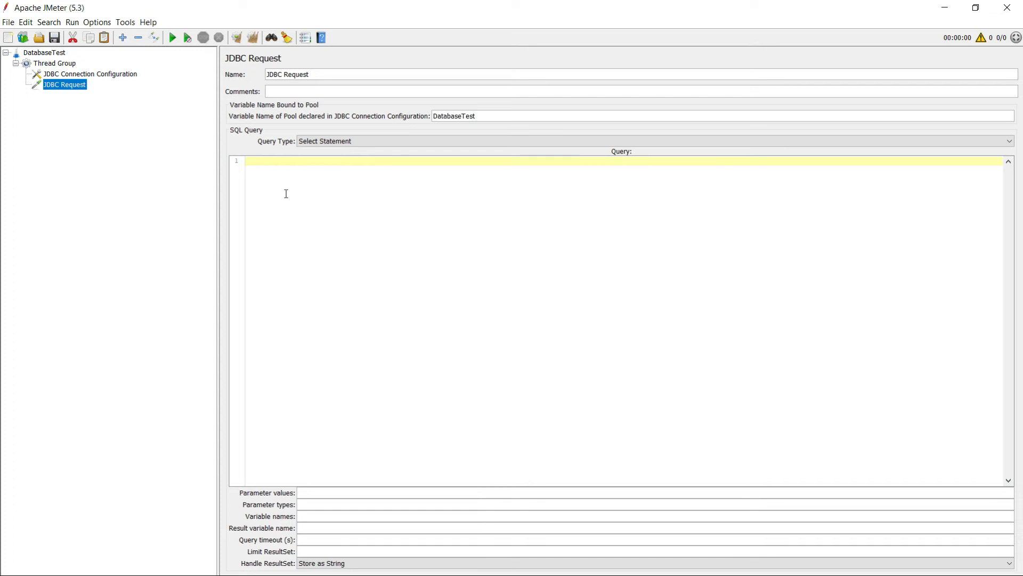
pyautogui.hotkey('alt', 'Tab')
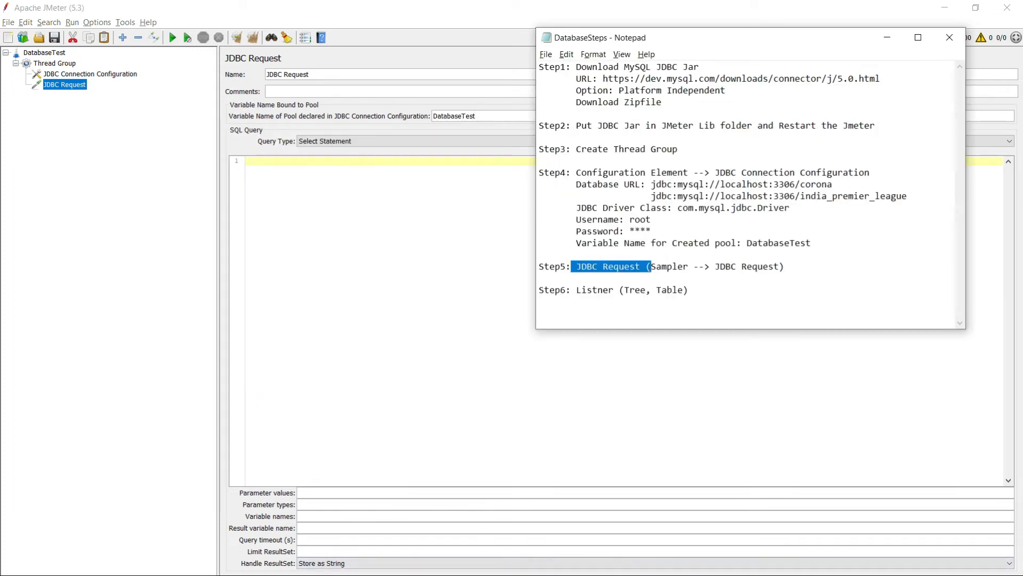
pyautogui.hotkey('alt', 'Tab')
# Copy the iplcaption SELECT query from MySQL Workbench and return to JMeter.
pyautogui.click(945, 7)
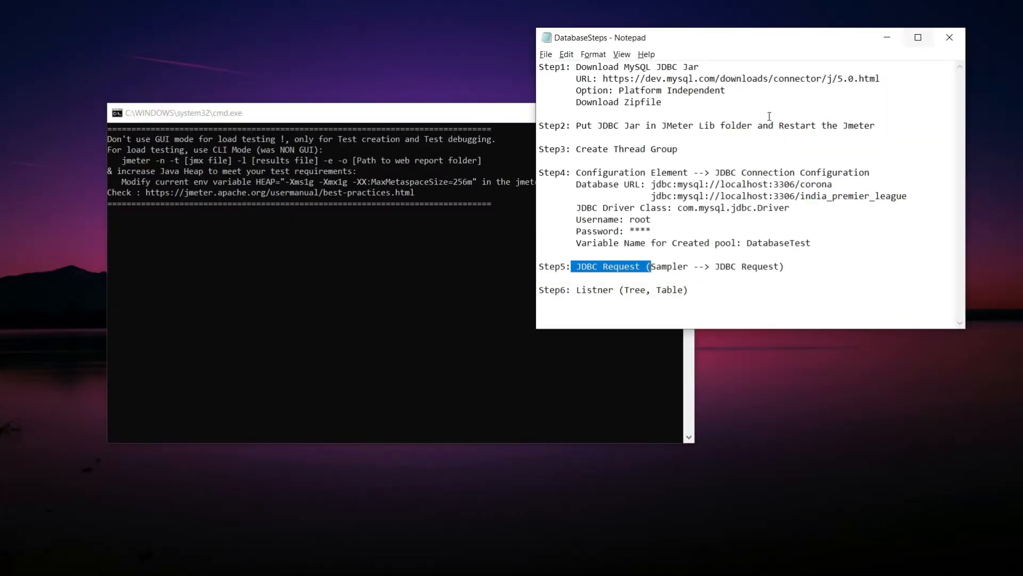
pyautogui.moveTo(453, 571)
pyautogui.click(403, 562)
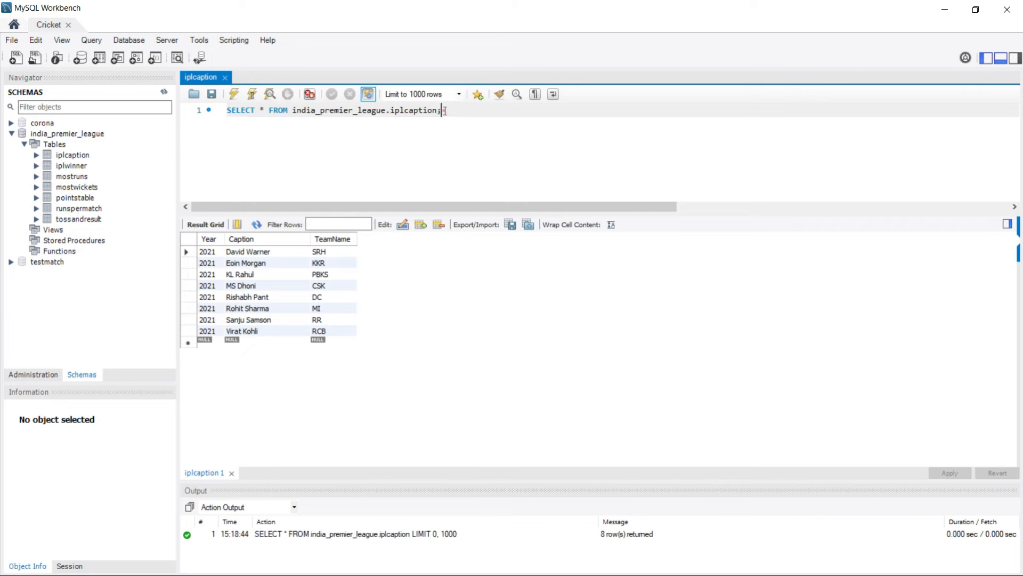
pyautogui.moveTo(445, 111); pyautogui.dragTo(218, 115)
pyautogui.hotkey('ctrl', 'c')
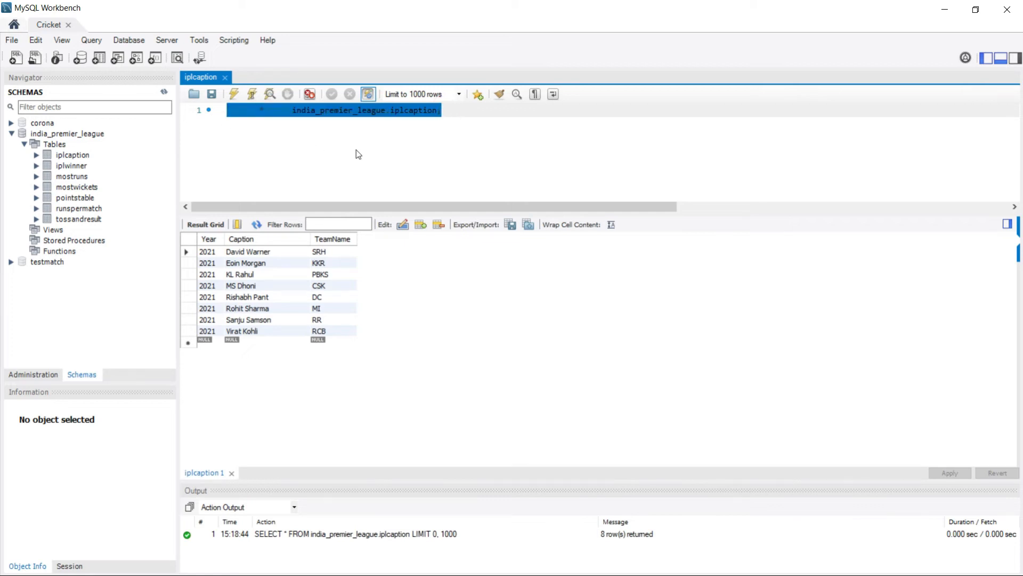
pyautogui.click(366, 155)
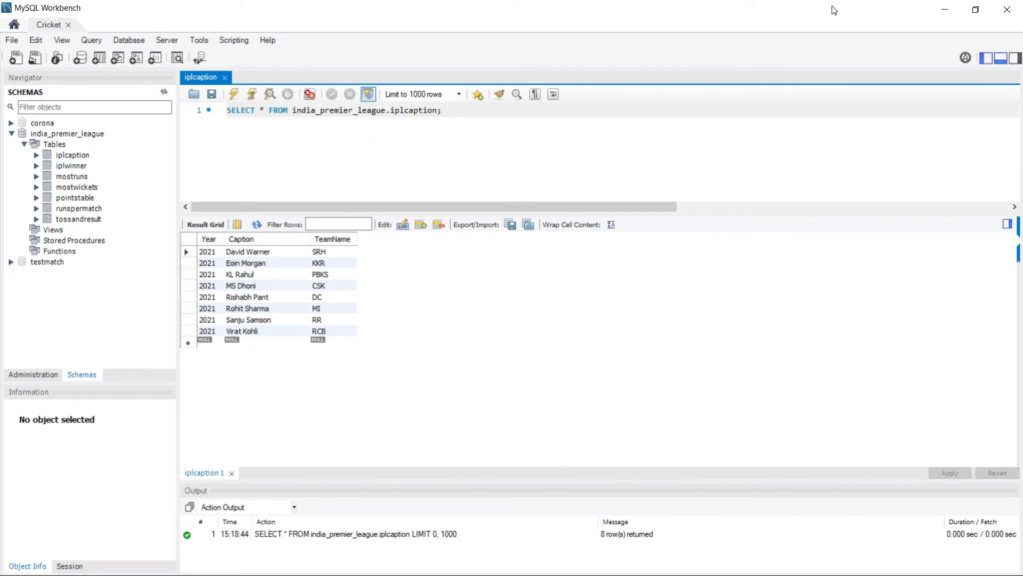
pyautogui.click(945, 9)
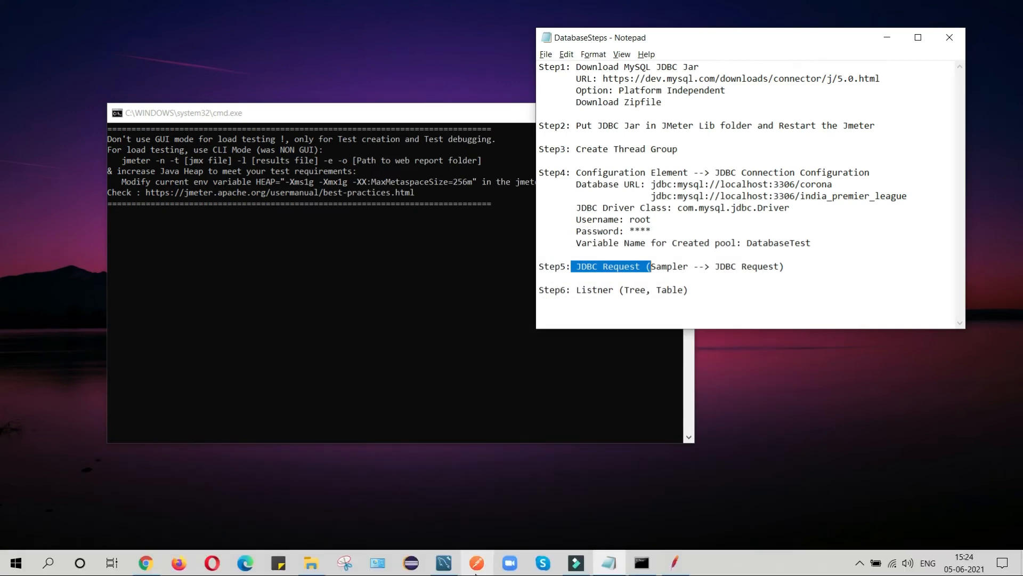
pyautogui.click(675, 566)
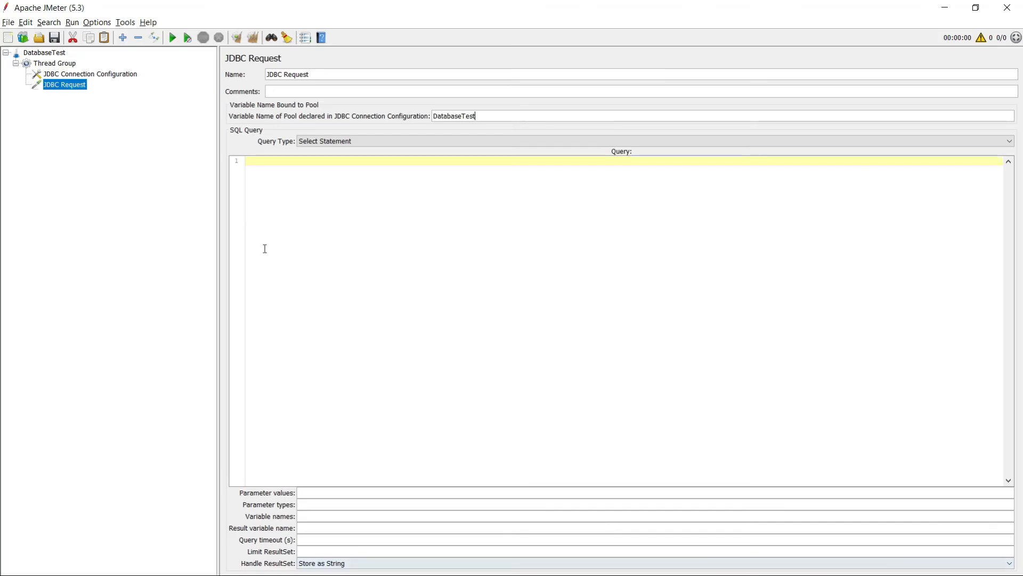
# Paste SELECT * FROM india_premier_league.iplcaption; as the query and add a View Results Tree listener.
pyautogui.click(270, 162)
pyautogui.hotkey('ctrl', 'v')
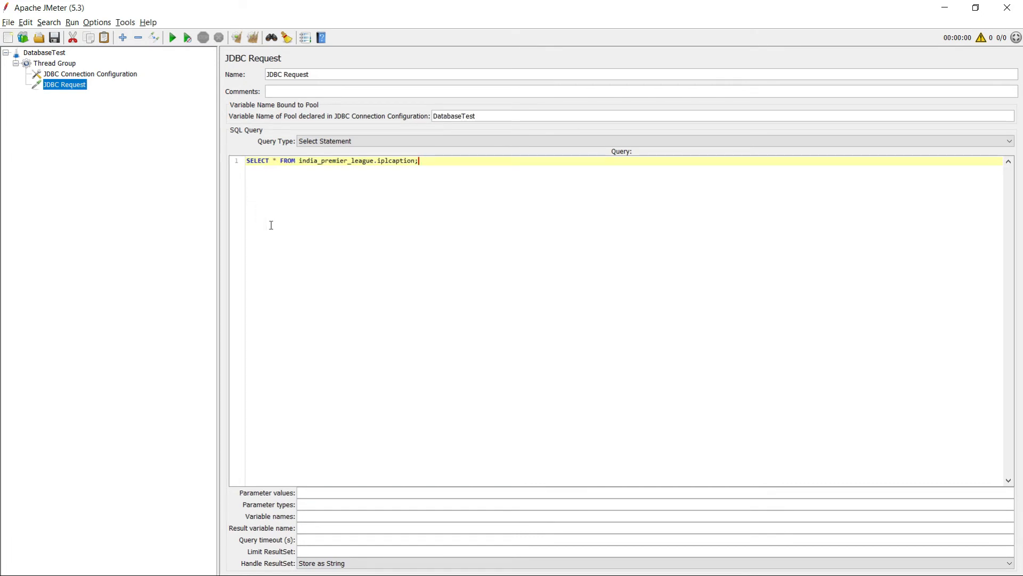
pyautogui.rightClick(50, 64)
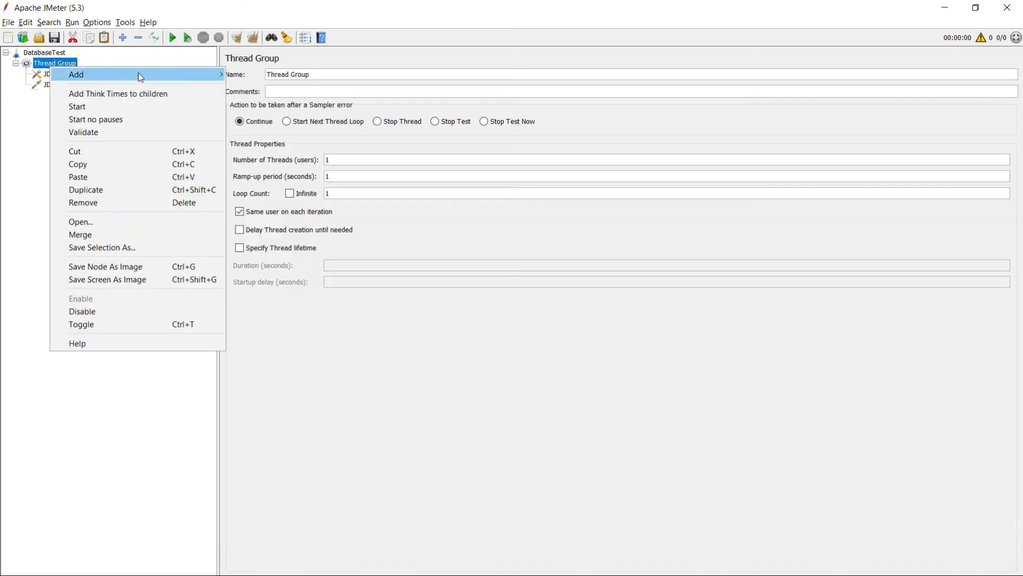
pyautogui.moveTo(137, 75)
pyautogui.moveTo(261, 214)
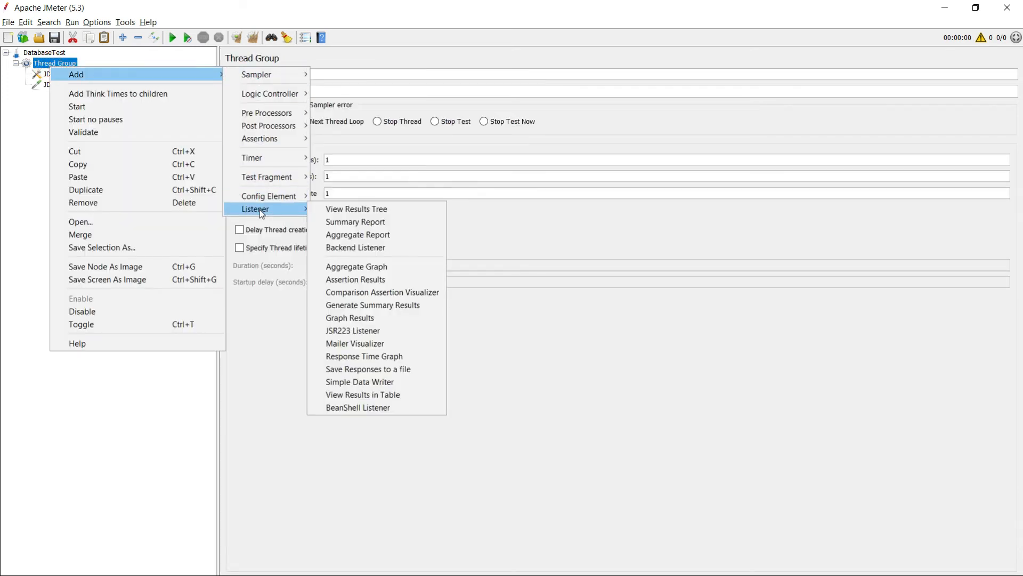
pyautogui.click(358, 213)
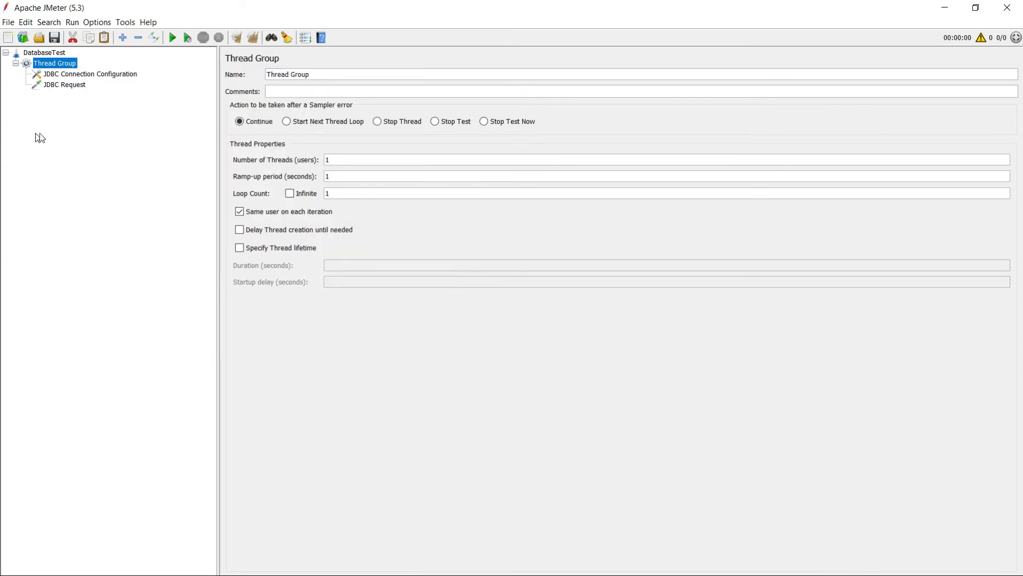
# Add a View Results in Table listener under the Thread Group.
pyautogui.rightClick(56, 64)
pyautogui.moveTo(195, 76)
pyautogui.moveTo(255, 82)
pyautogui.moveTo(281, 209)
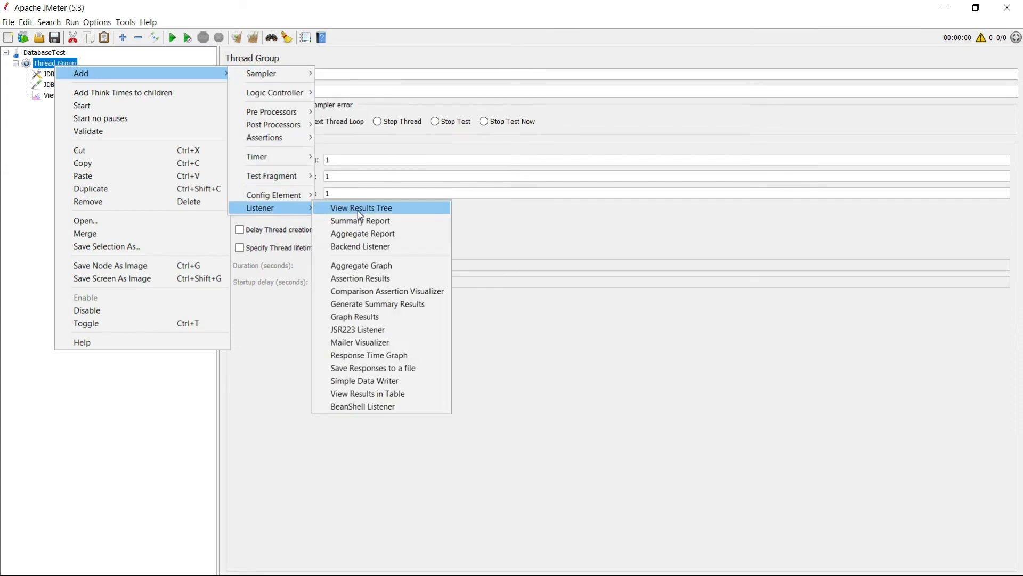
pyautogui.click(386, 398)
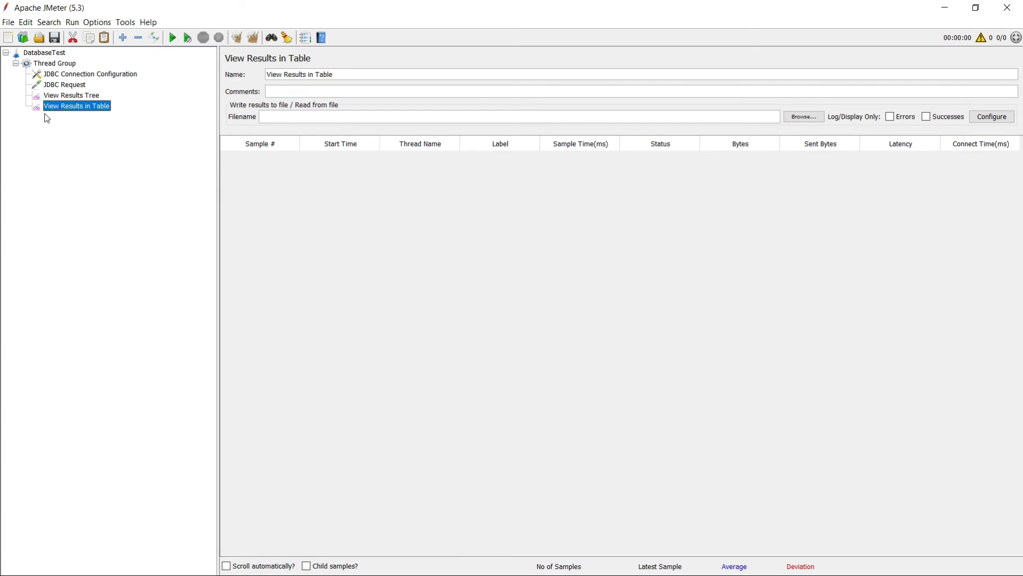
pyautogui.click(77, 96)
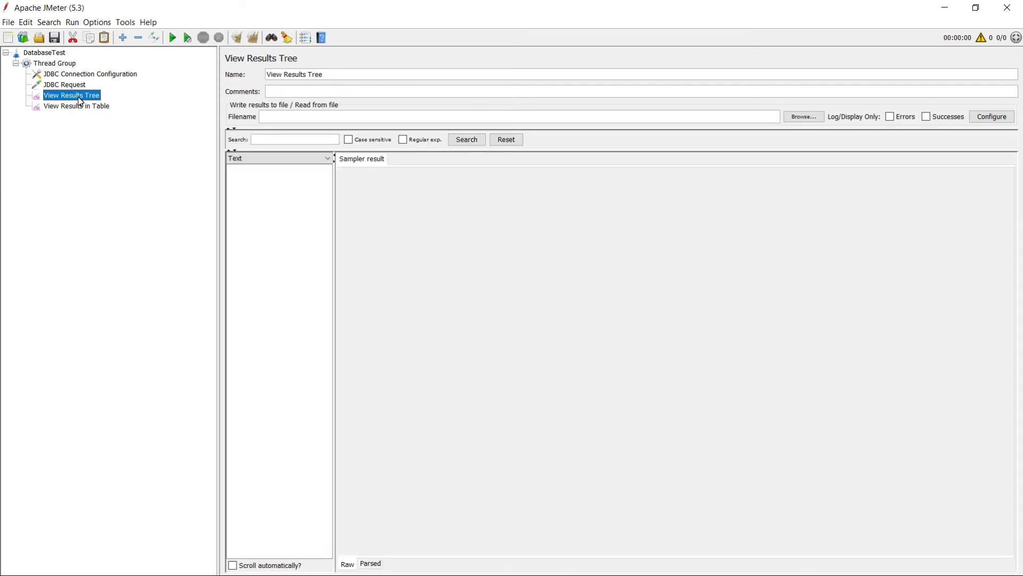
# Enlarge the results tree search area, review the listeners and query, then start the test run.
pyautogui.moveTo(357, 151); pyautogui.dragTo(358, 202)
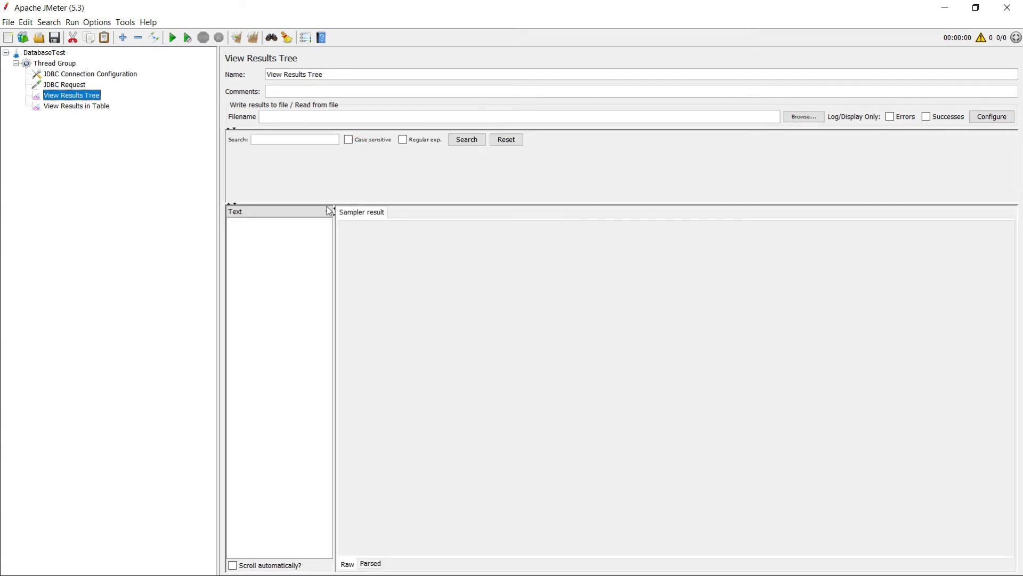
pyautogui.click(75, 106)
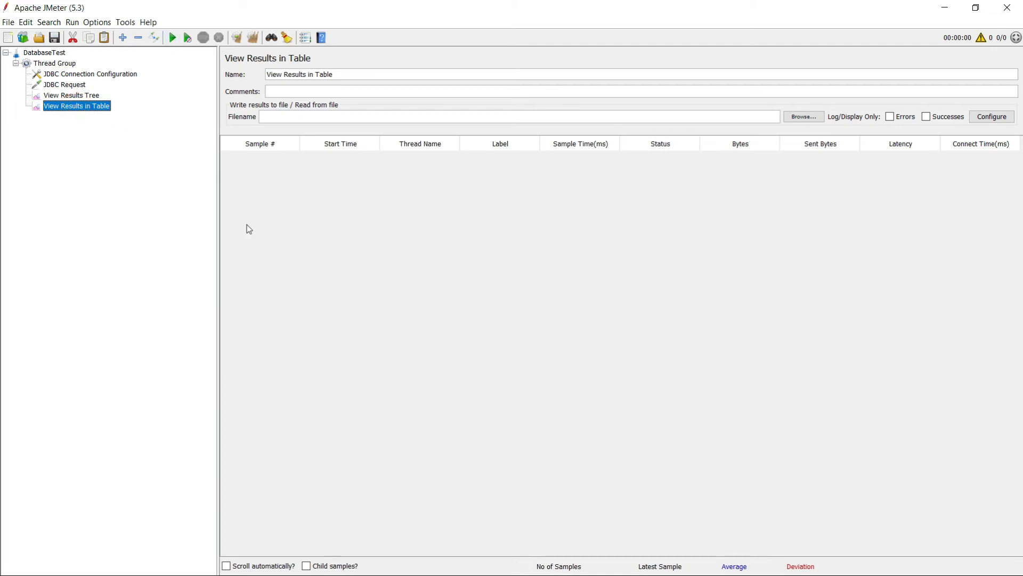
pyautogui.hotkey('alt', 'Tab')
pyautogui.click(345, 373)
pyautogui.click(65, 85)
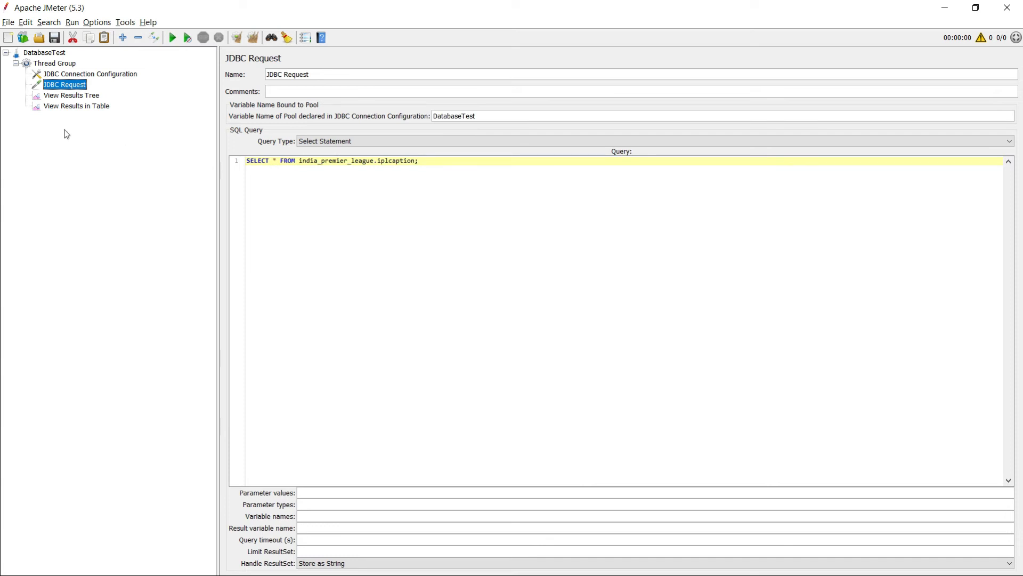
pyautogui.click(65, 97)
pyautogui.click(171, 38)
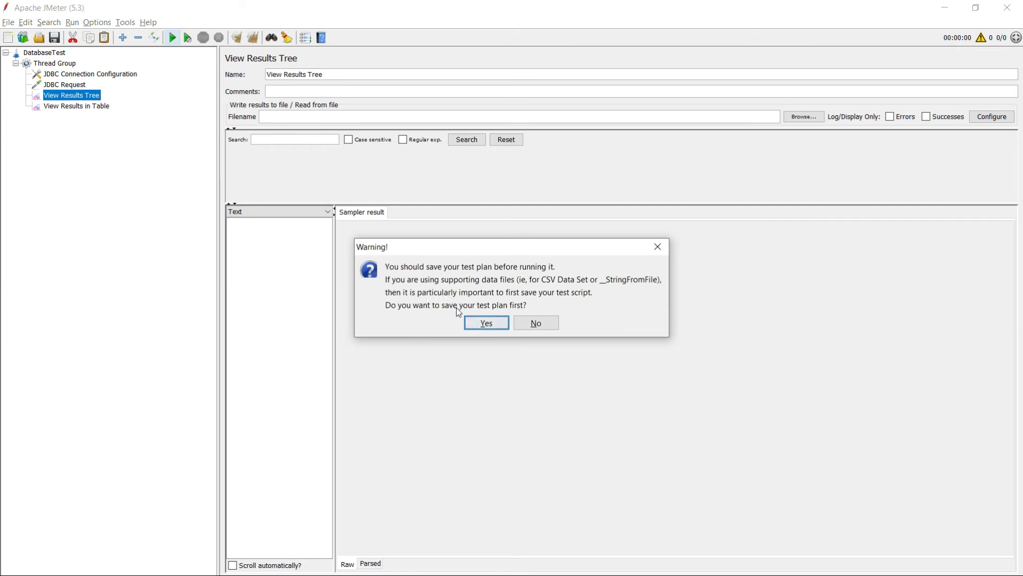
# Agree to save first and browse to E:\JMeter\JMeter_Execute_Result as the save location.
pyautogui.click(484, 326)
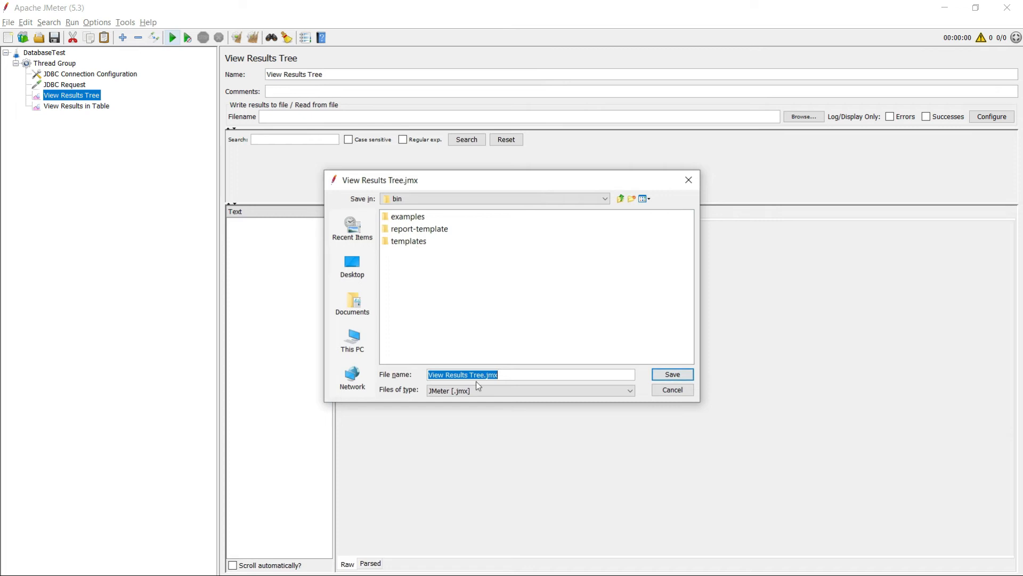
pyautogui.click(362, 350)
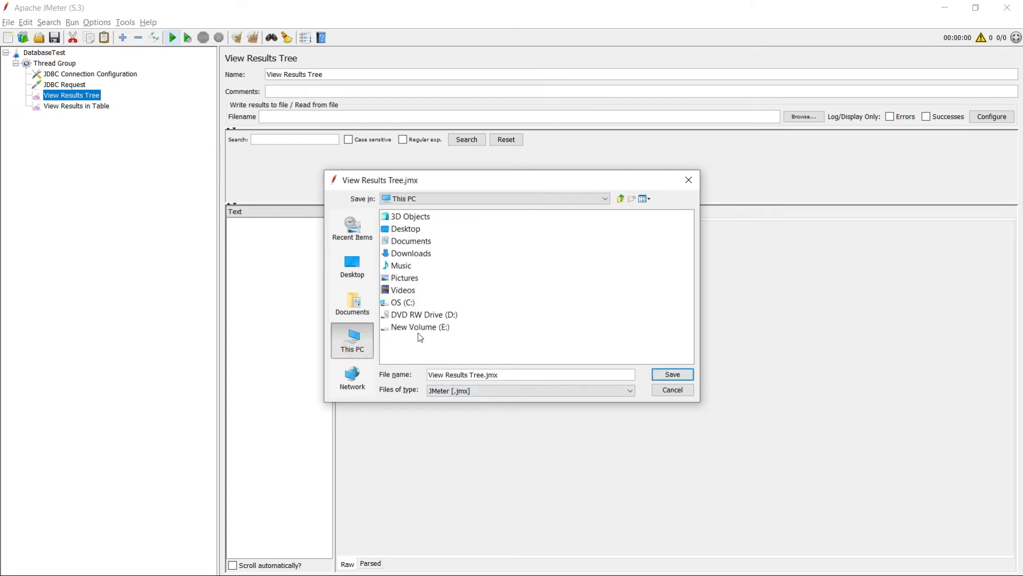
pyautogui.click(416, 327)
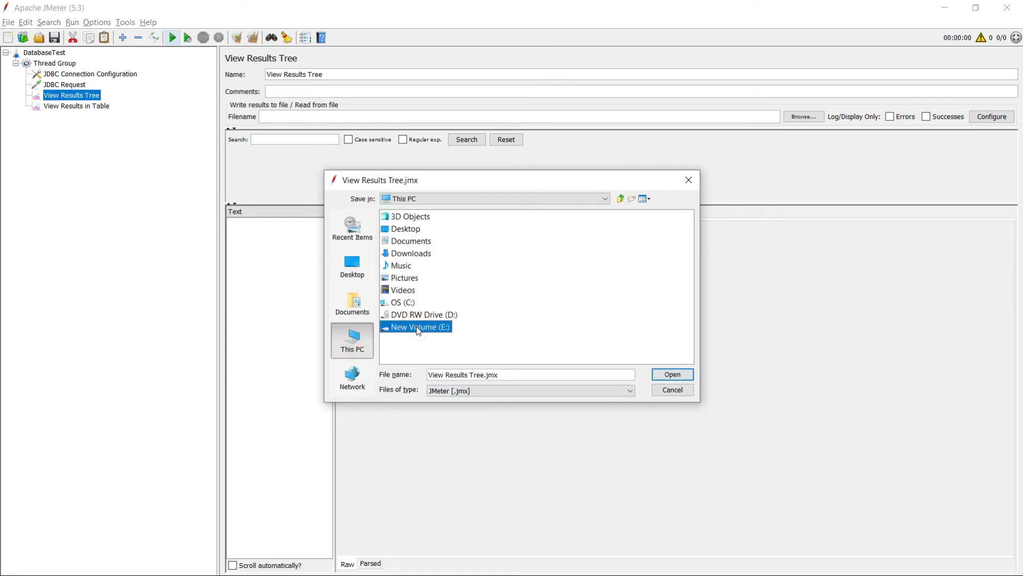
pyautogui.doubleClick(417, 328)
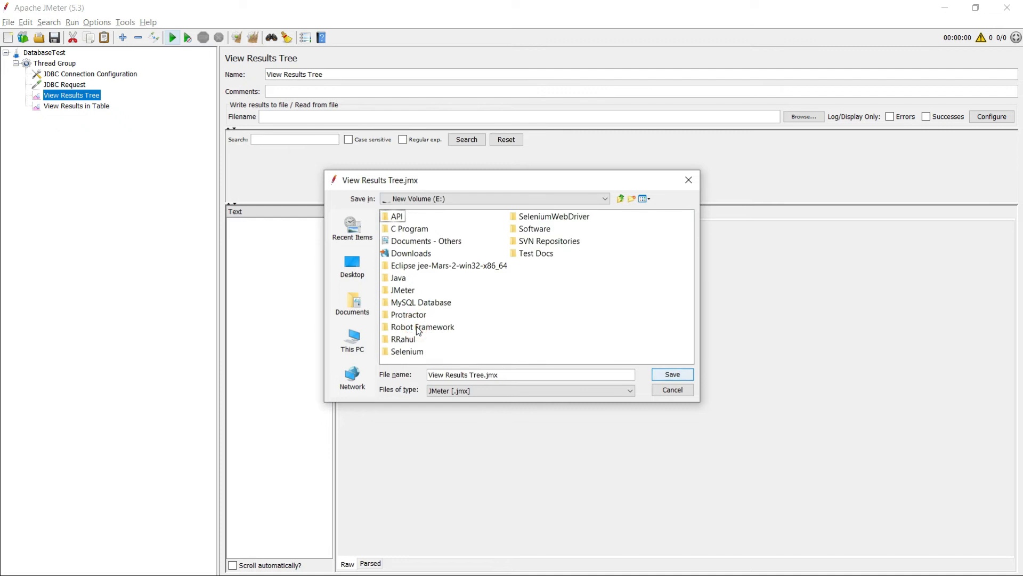
pyautogui.click(404, 290)
pyautogui.doubleClick(405, 290)
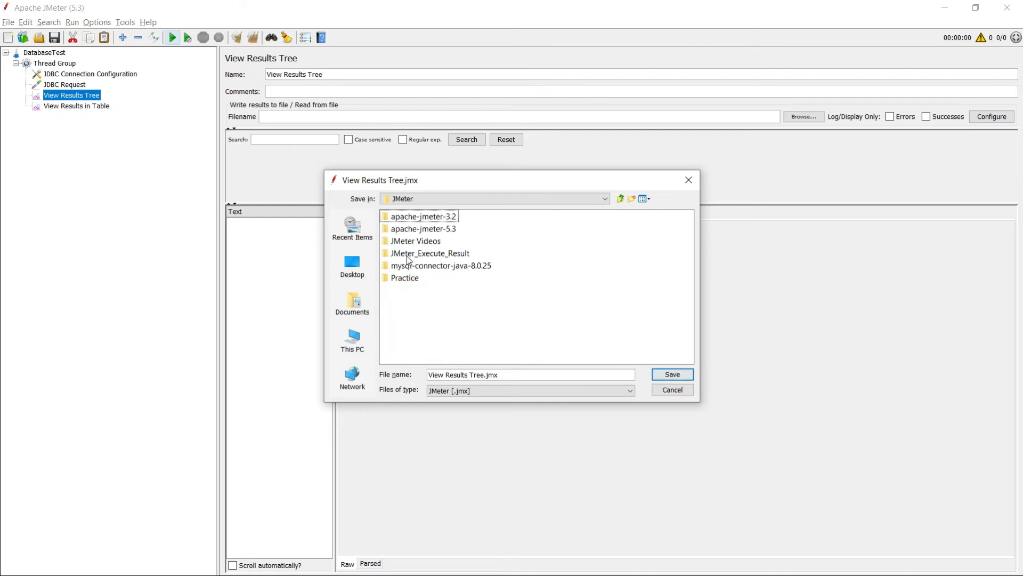
pyautogui.click(409, 255)
pyautogui.doubleClick(409, 256)
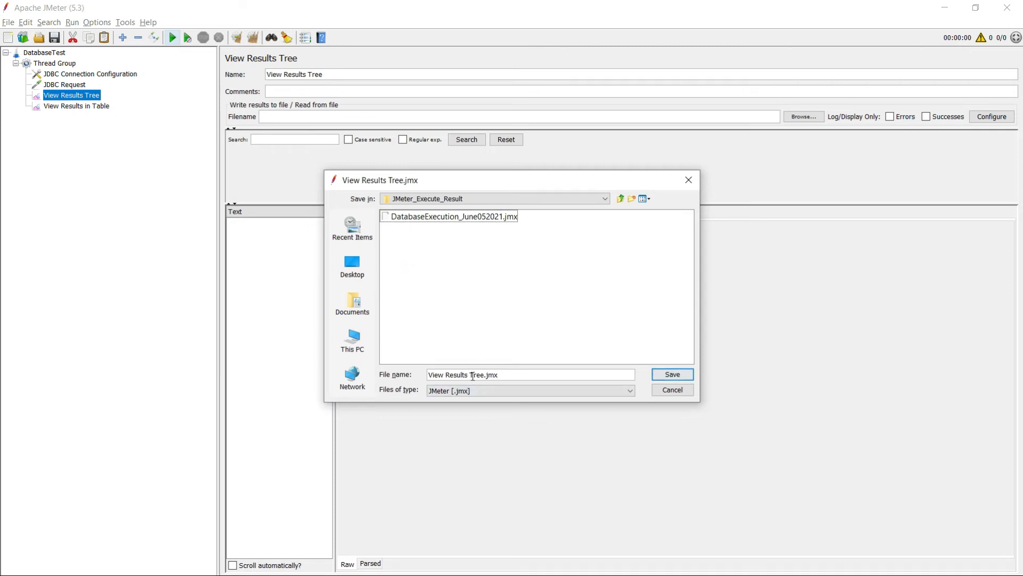
# Save the test plan as DatabaseTest.jmx.
pyautogui.moveTo(487, 376); pyautogui.dragTo(429, 377)
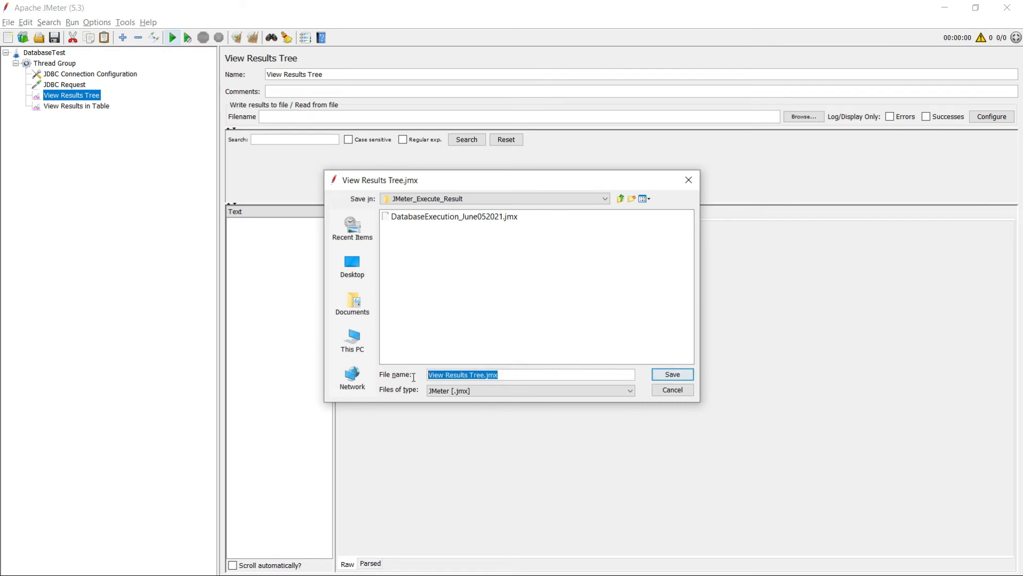
pyautogui.click(484, 374)
pyautogui.press('BackSpace')
pyautogui.press('BackSpace')
pyautogui.press('BackSpace')
pyautogui.press('BackSpace')
pyautogui.press('BackSpace')
pyautogui.press('BackSpace')
pyautogui.press('BackSpace')
pyautogui.press('BackSpace')
pyautogui.press('BackSpace')
pyautogui.press('BackSpace')
pyautogui.press('BackSpace')
pyautogui.press('BackSpace')
pyautogui.press('BackSpace')
pyautogui.press('BackSpace')
pyautogui.press('BackSpace')
pyautogui.press('BackSpace')
pyautogui.press('BackSpace')
pyautogui.write('DatabaseTest')
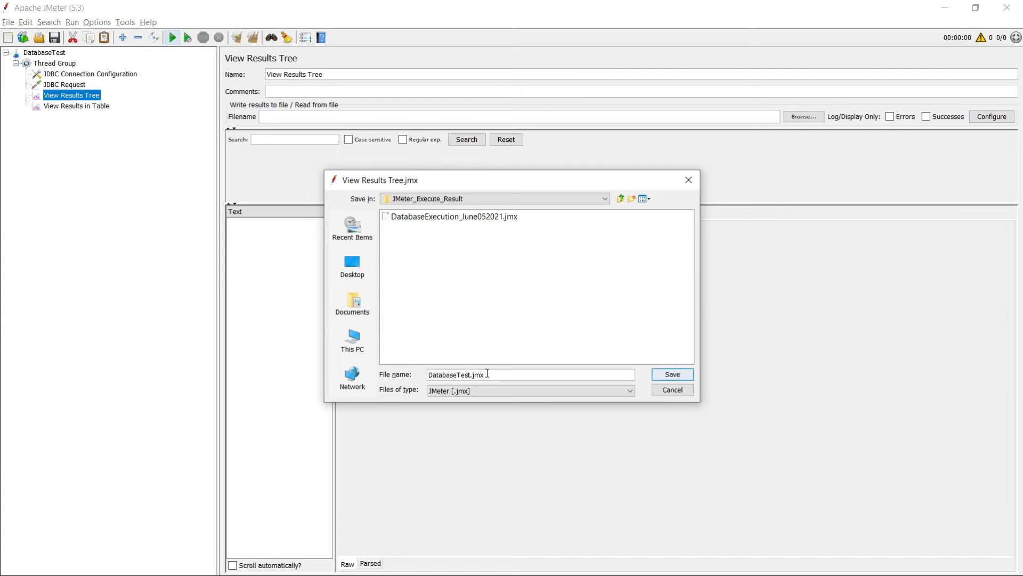
pyautogui.click(672, 374)
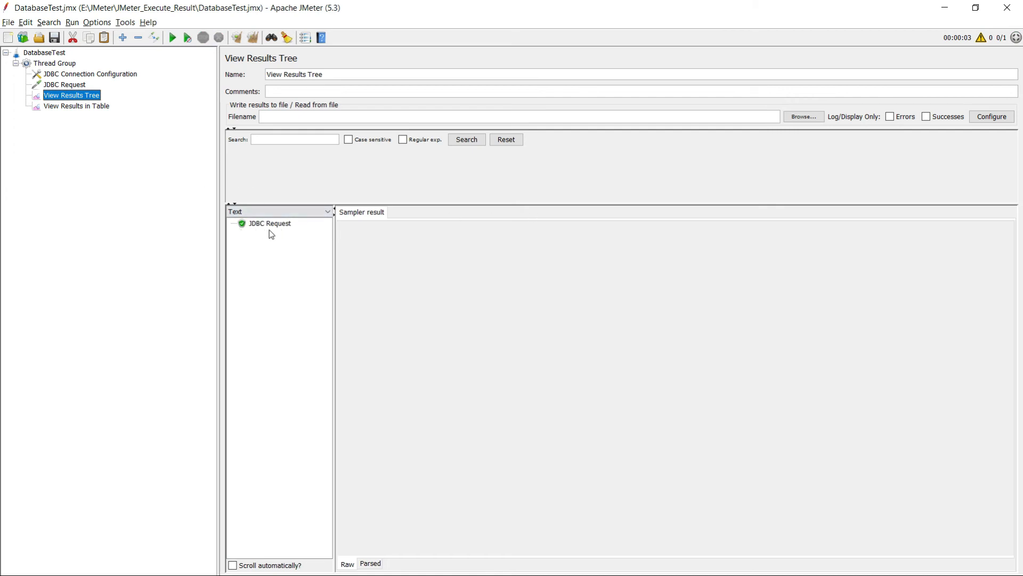
# Review the results table plus the JDBC Request's sampler result, SQL request and returned rows.
pyautogui.click(72, 105)
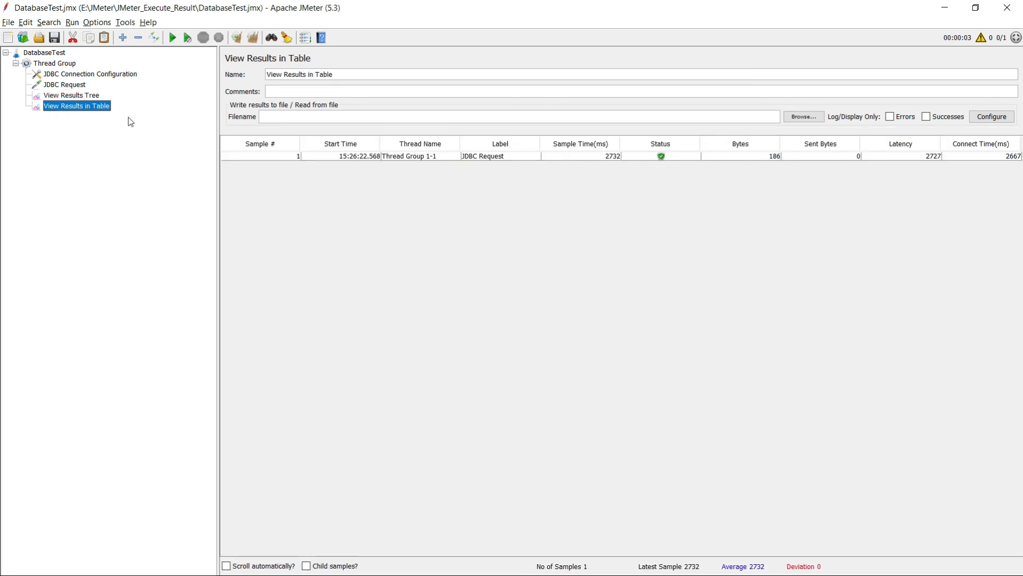
pyautogui.click(69, 96)
pyautogui.click(262, 225)
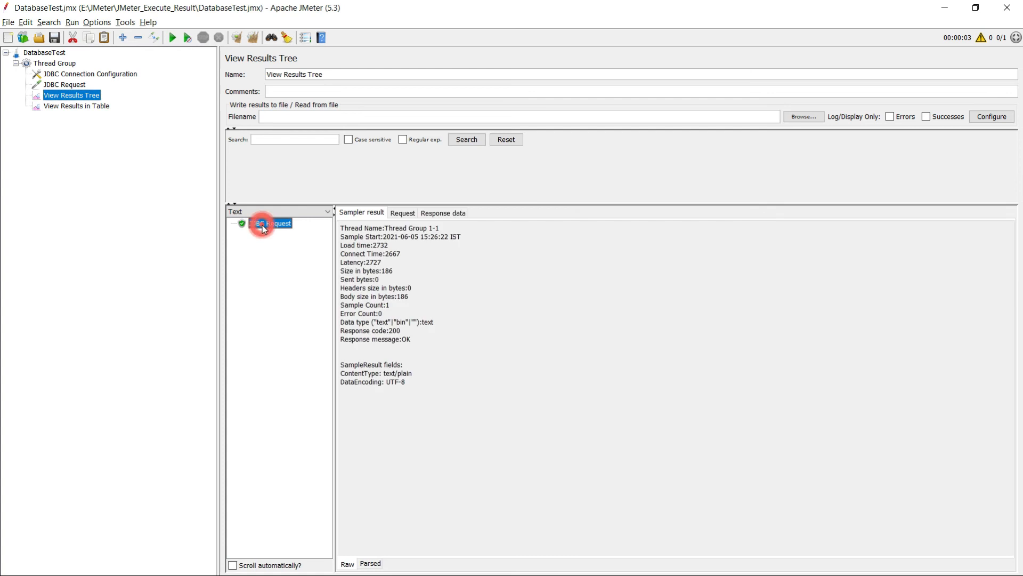
pyautogui.click(402, 212)
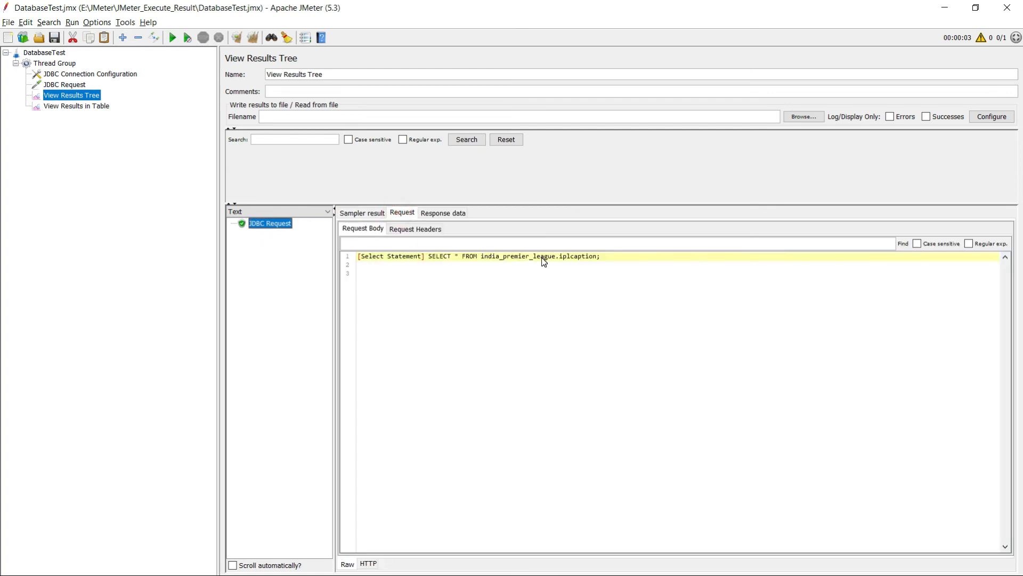
pyautogui.click(442, 213)
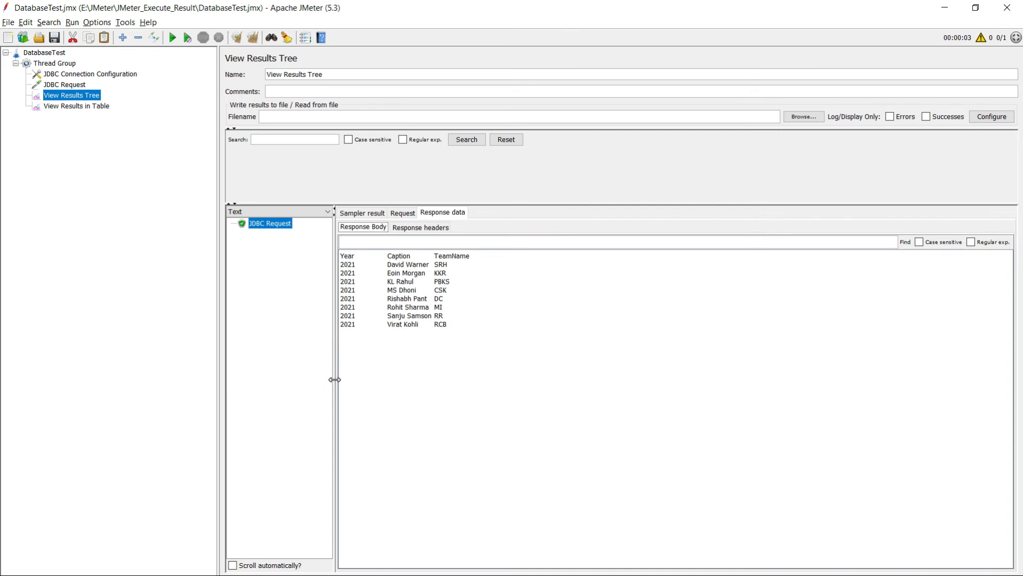
pyautogui.click(66, 86)
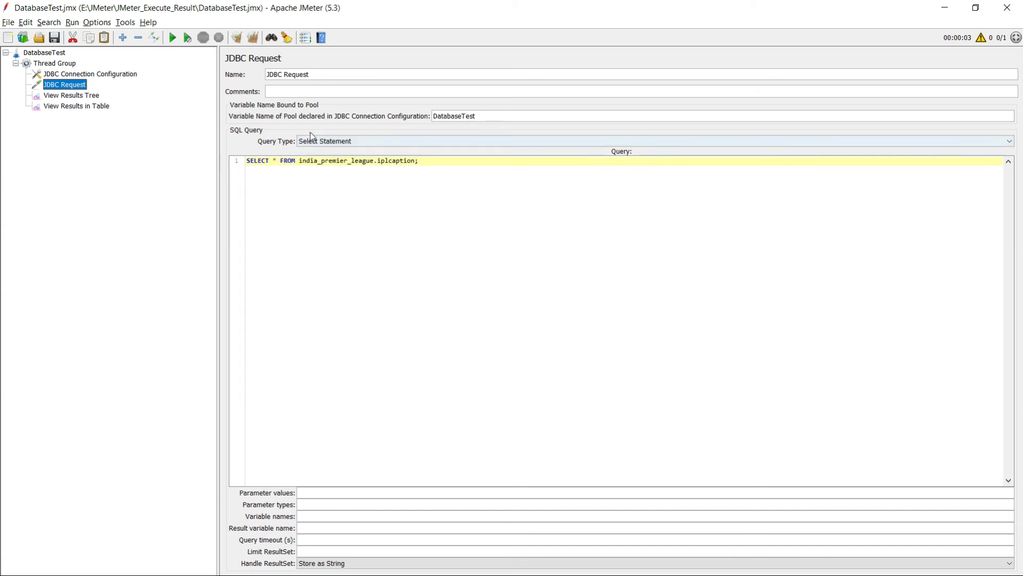
# Show the JDBC Connection Configuration settings, then minimize JMeter.
pyautogui.click(84, 74)
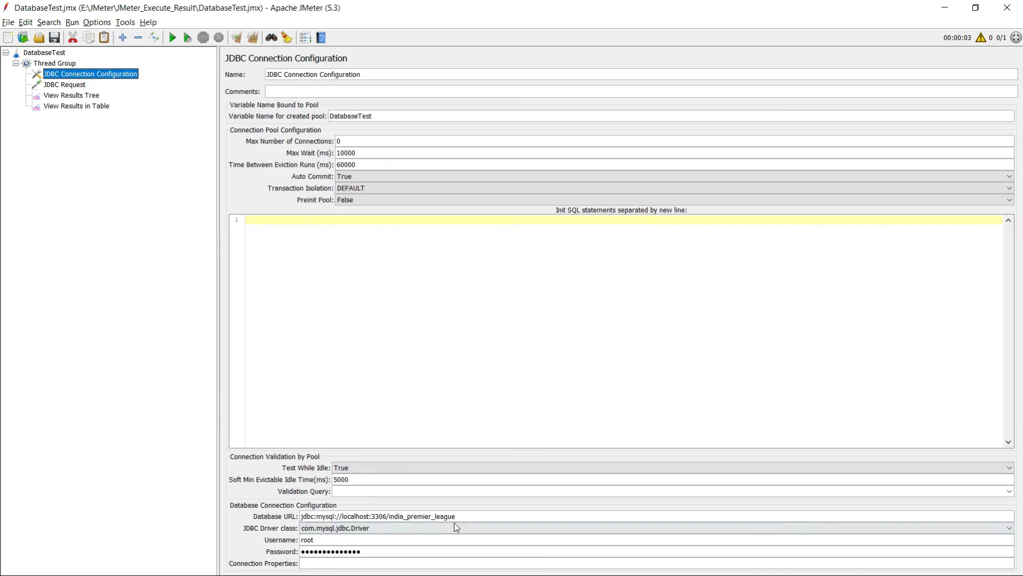
pyautogui.click(947, 12)
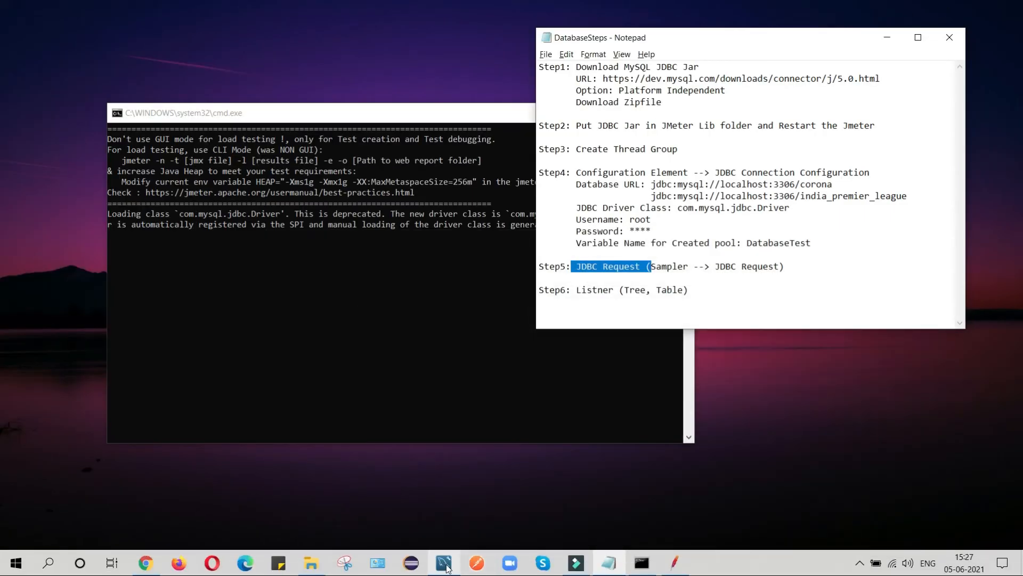
# Compare Workbench's eight 2021 captain rows with JMeter's results table and tree.
pyautogui.click(445, 564)
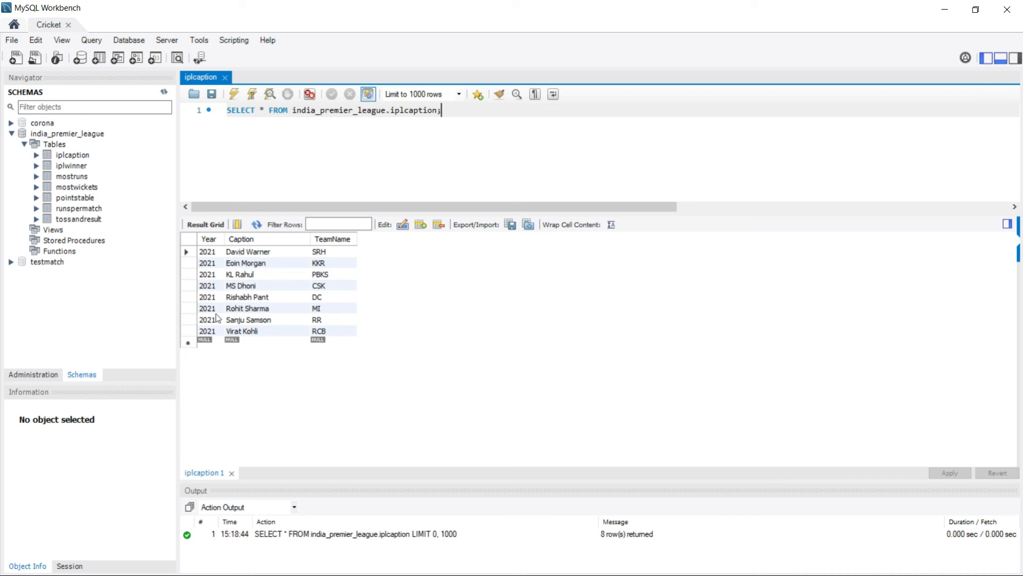
pyautogui.hotkey('alt', 'Tab')
pyautogui.hotkey('alt', 'Tab')
pyautogui.hotkey('alt', 'Tab')
pyautogui.hotkey('alt', 'Tab')
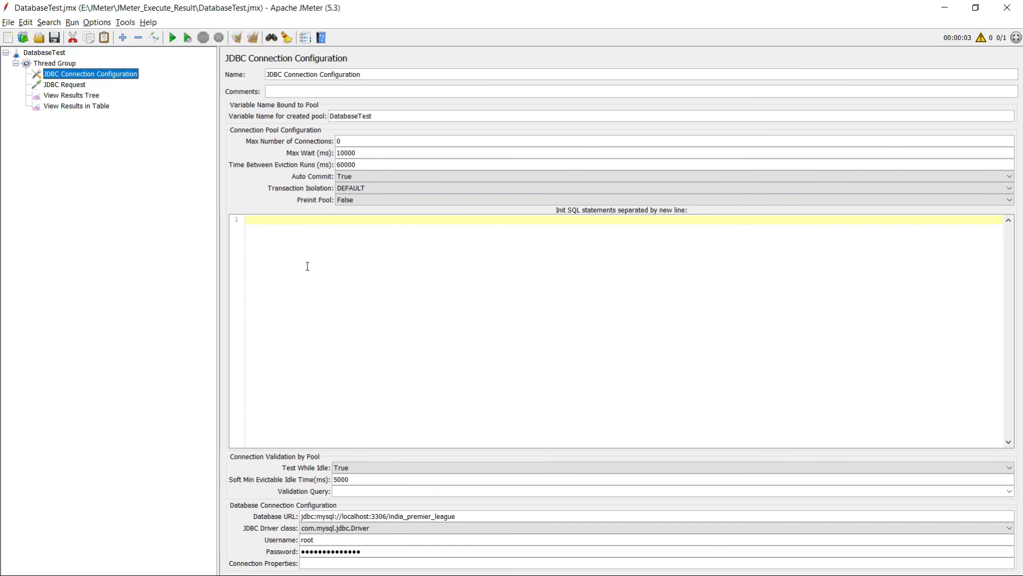
pyautogui.click(88, 107)
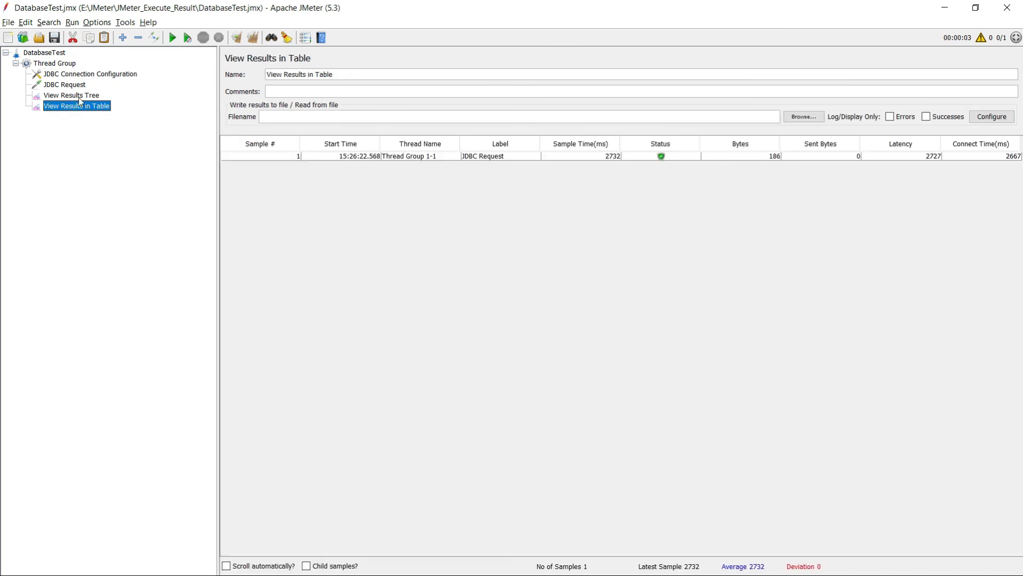
pyautogui.click(80, 96)
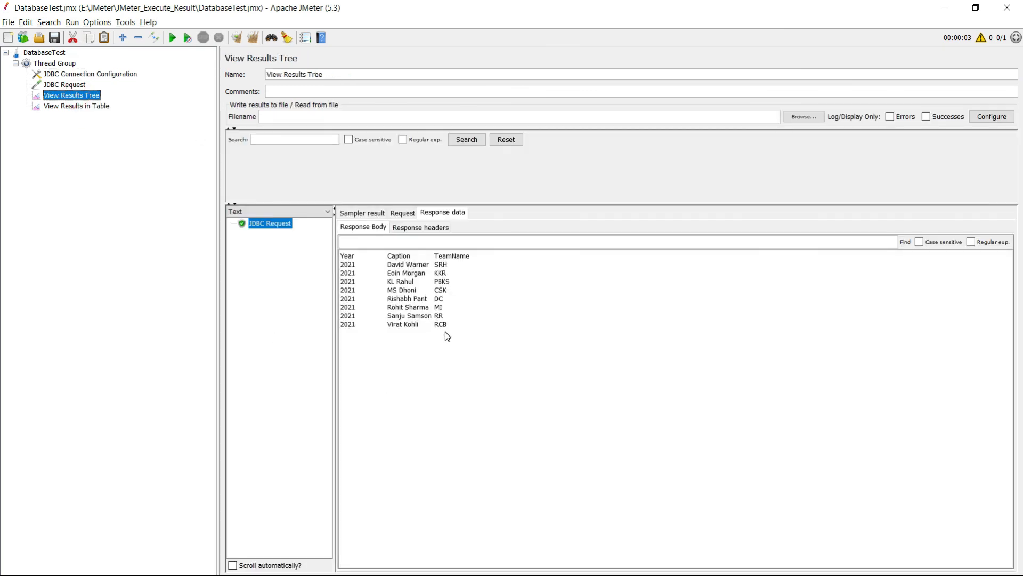
pyautogui.hotkey('alt', 'Tab')
pyautogui.hotkey('alt', 'Tab')
pyautogui.hotkey('alt', 'Tab')
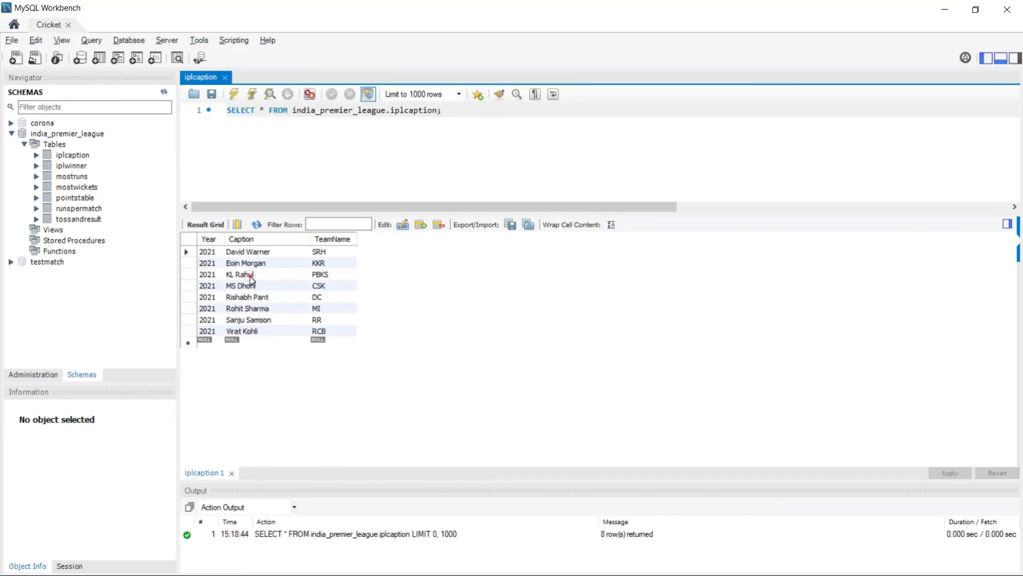
# Change the KL Rahul caption to KL Rahul M, apply it, and rerun the iplcaption query.
pyautogui.click(251, 276)
pyautogui.doubleClick(257, 276)
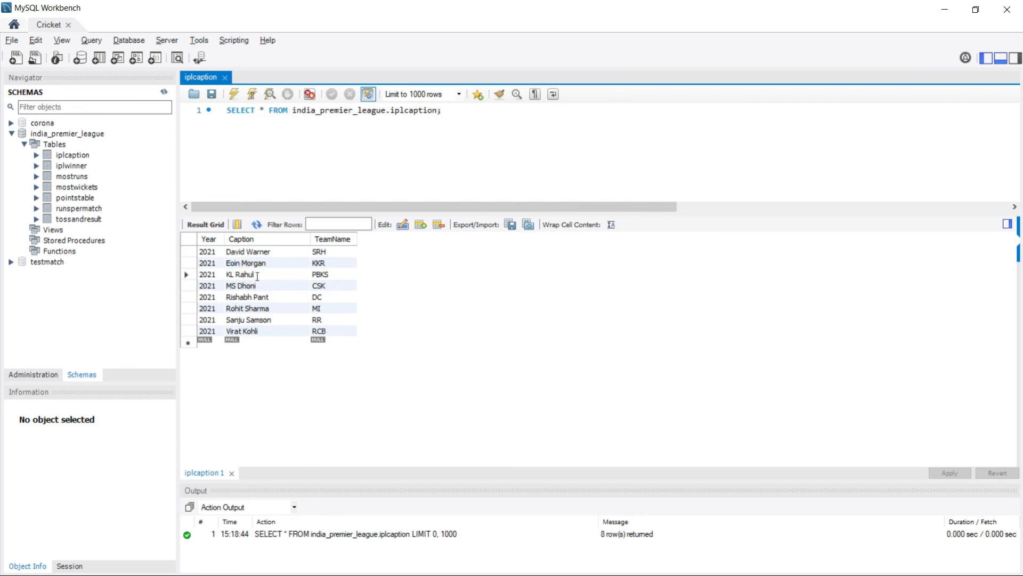
pyautogui.write('M')
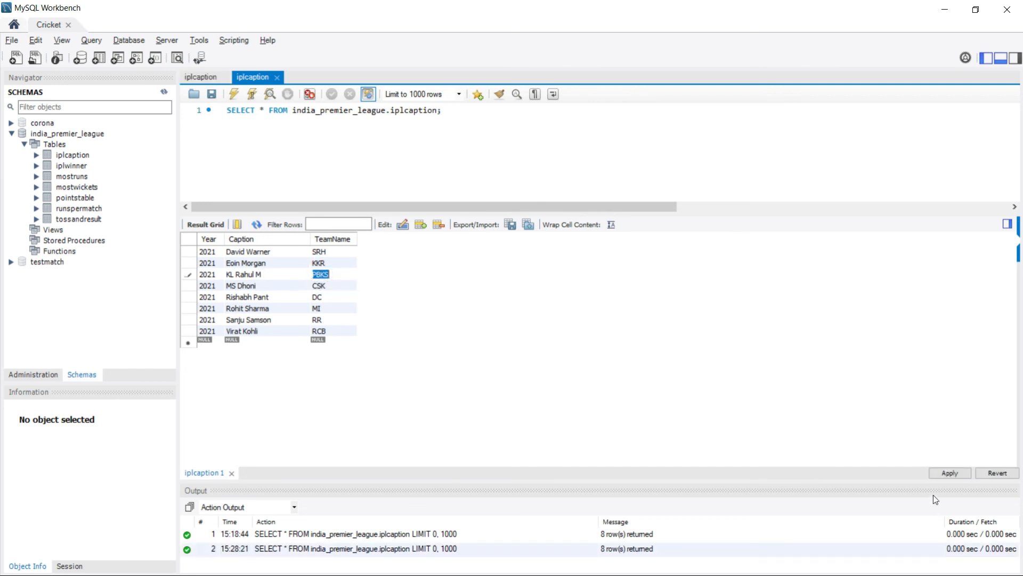
pyautogui.click(950, 474)
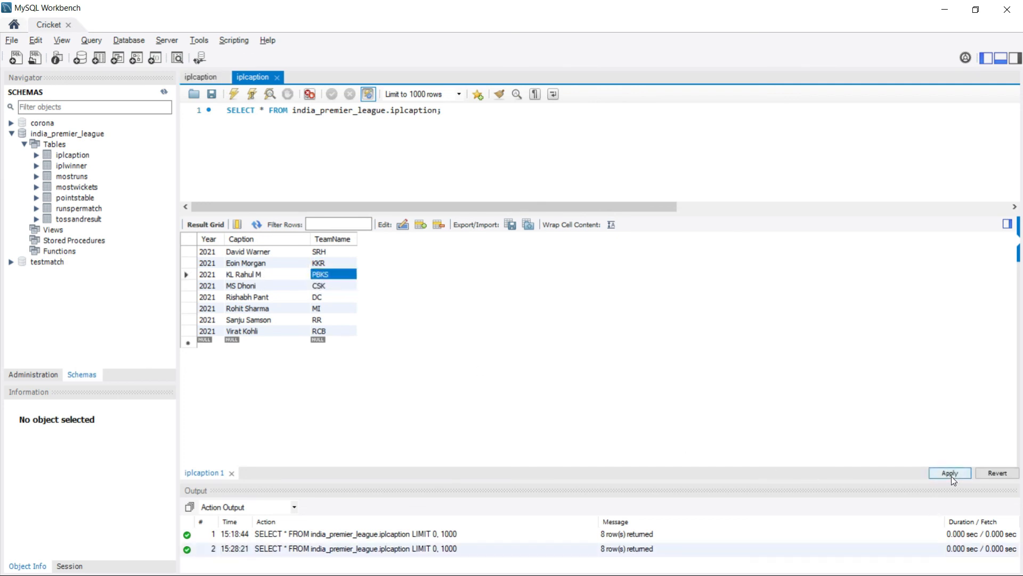
pyautogui.click(685, 466)
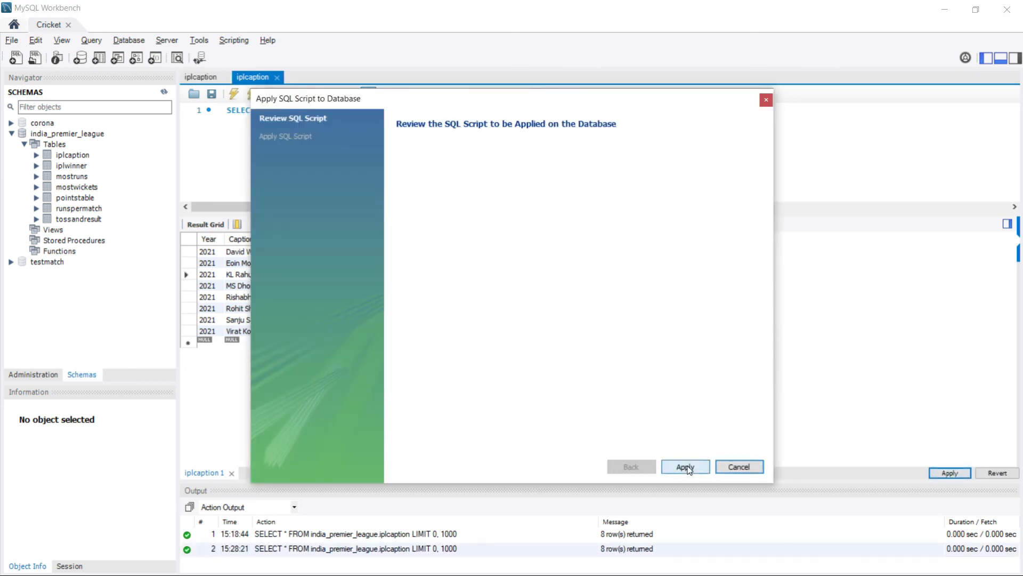
pyautogui.click(685, 466)
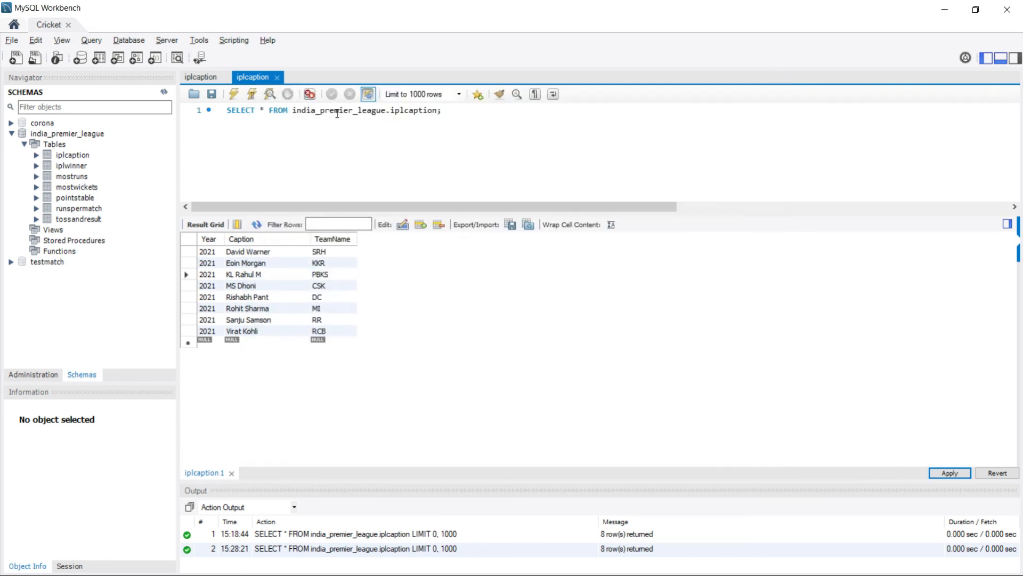
pyautogui.click(234, 94)
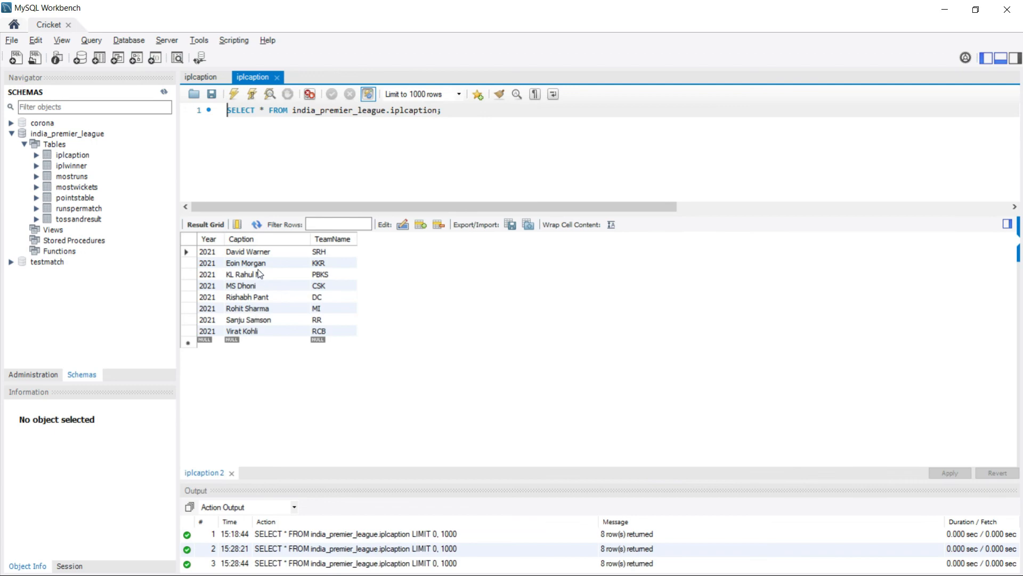
pyautogui.hotkey('alt', 'Tab')
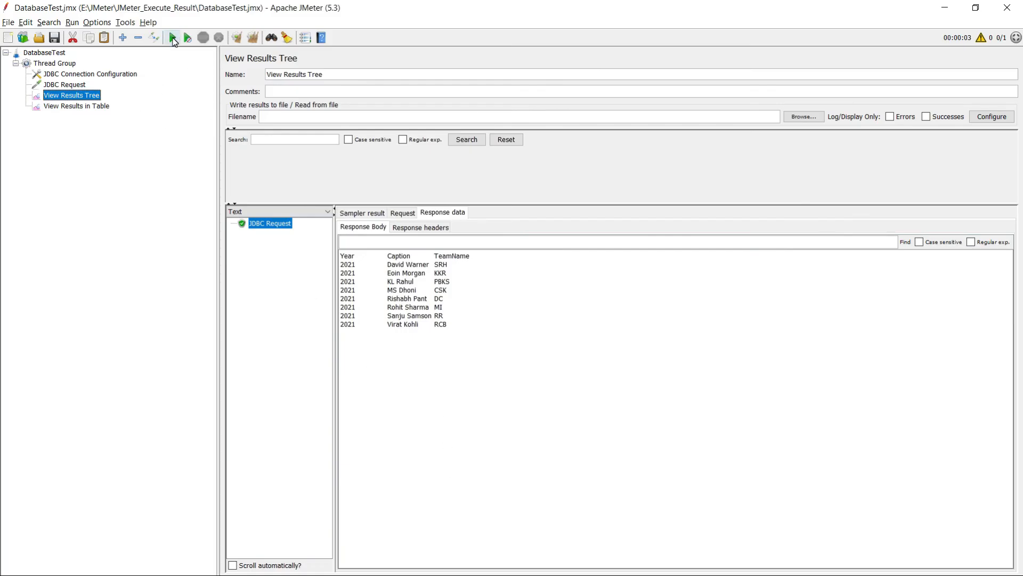
# Rerun the test plan and check the second JDBC Request result lists KL Rahul M.
pyautogui.click(173, 39)
pyautogui.click(275, 235)
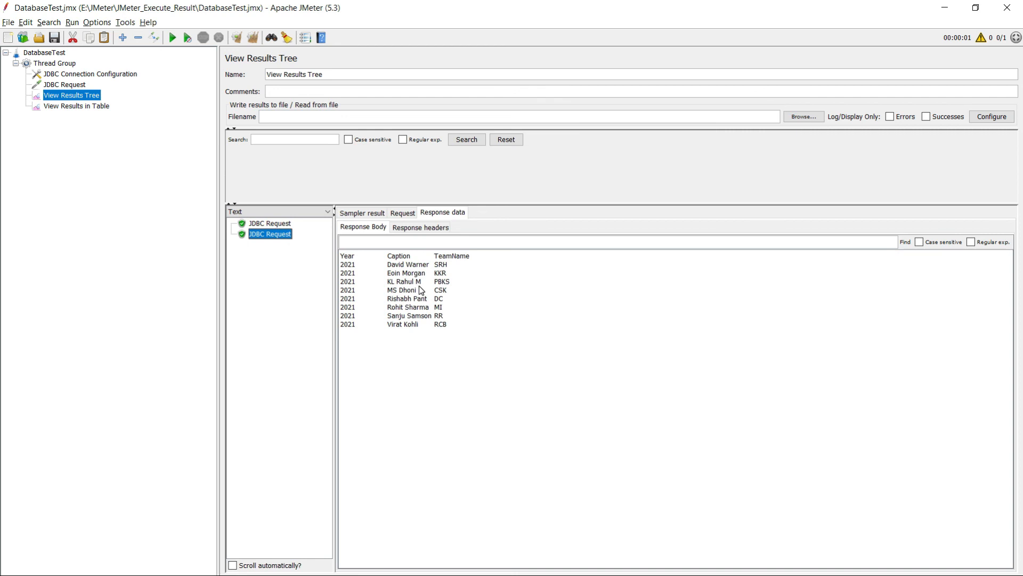
pyautogui.hotkey('alt', 'Tab')
pyautogui.hotkey('alt', 'Tab')
# Set the Thread Group's Number of Threads to 10 and save the test plan.
pyautogui.click(51, 64)
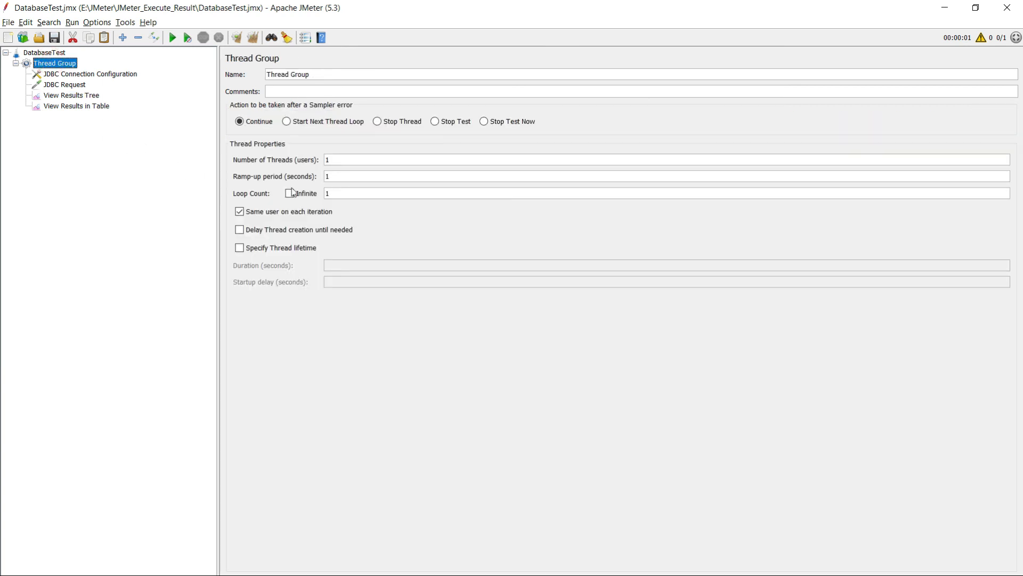
pyautogui.click(347, 160)
pyautogui.write('0')
pyautogui.click(54, 38)
pyautogui.click(54, 38)
# Run the 10-thread test, check the 12 JDBC Request samples in View Results in Table, then minimize JMeter.
pyautogui.click(173, 39)
pyautogui.click(92, 107)
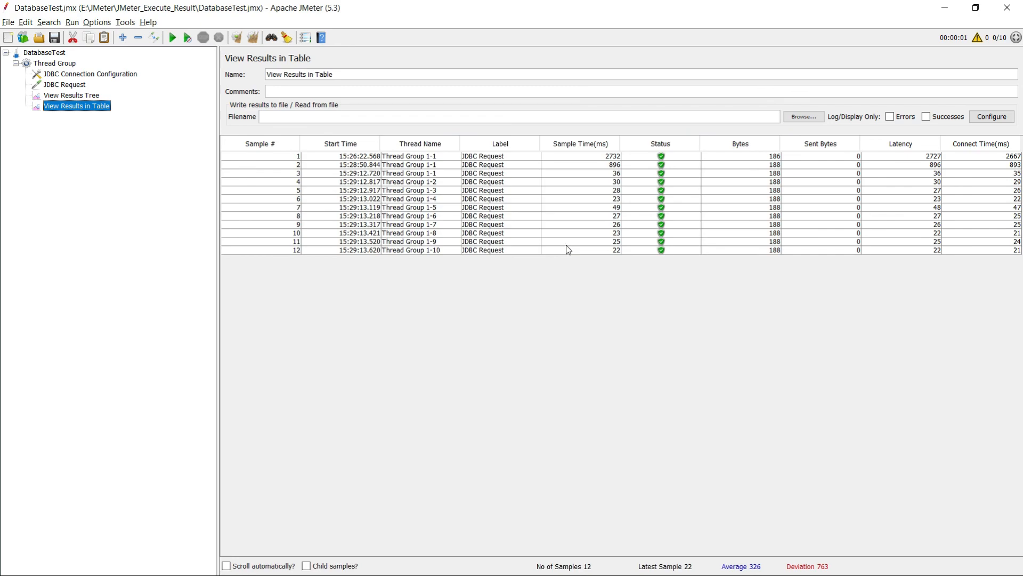
pyautogui.click(944, 7)
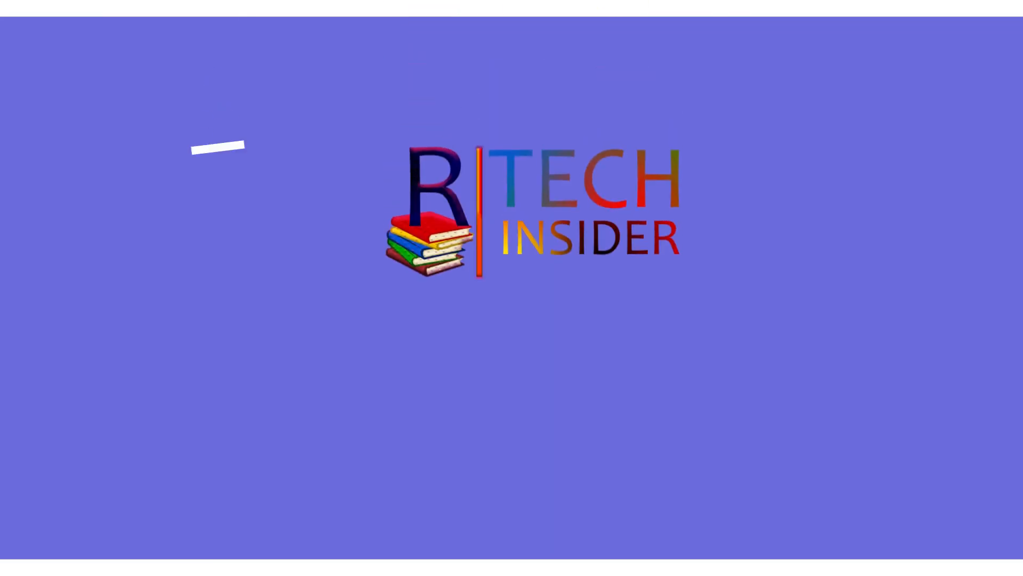